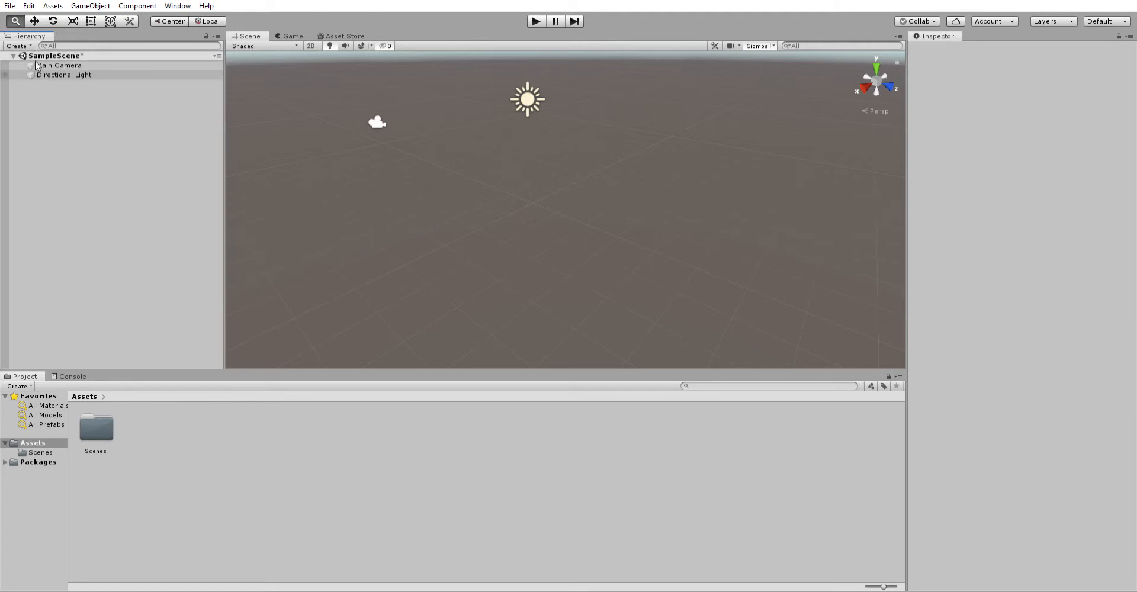
- Examine the properties of the Main Camera and the Directional Light in the sample scene, then clear the selection
{"action": "left_click", "coordinate": [78, 66]}
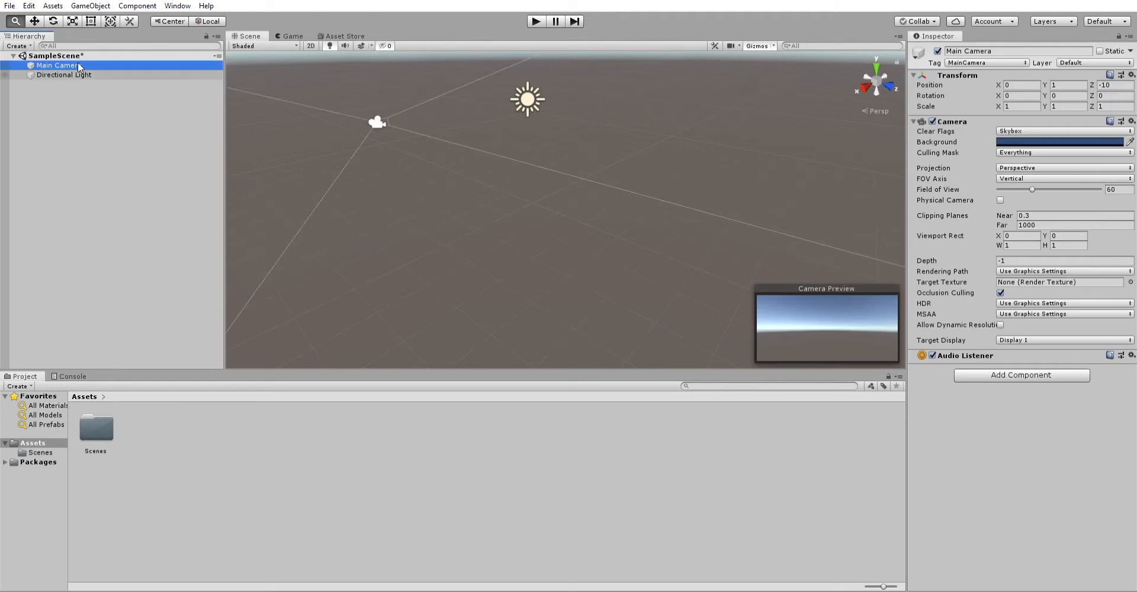
{"action": "left_click", "coordinate": [79, 74]}
{"action": "left_click", "coordinate": [13, 55]}
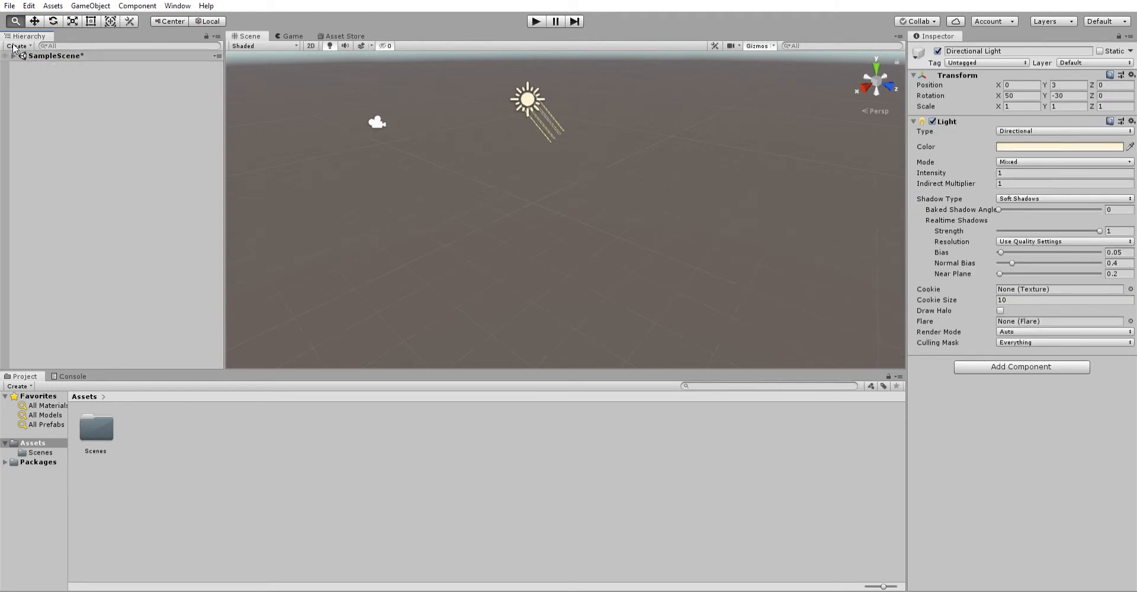
{"action": "left_click", "coordinate": [13, 55]}
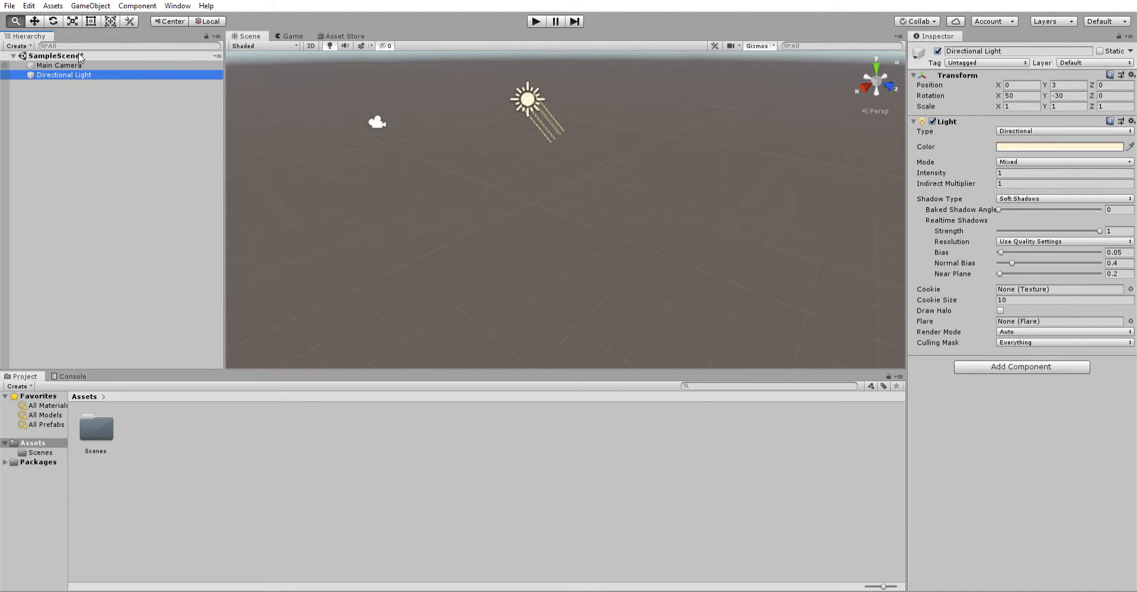
{"action": "left_click", "coordinate": [82, 64]}
{"action": "left_click", "coordinate": [123, 83]}
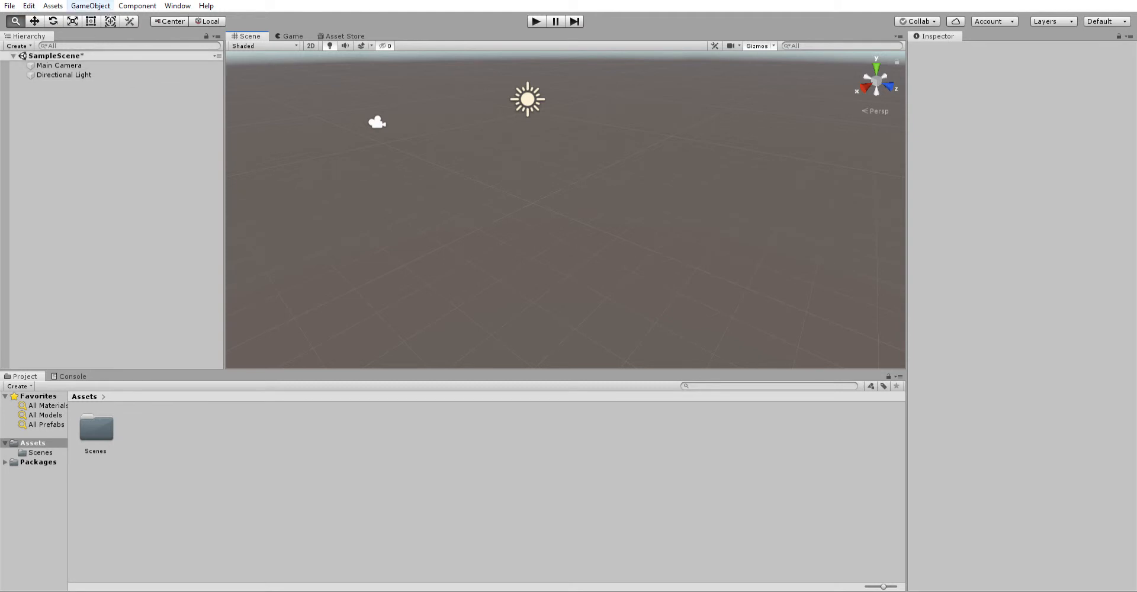
- Add a 3D cube to the sample scene and select it
{"action": "left_click", "coordinate": [257, 41]}
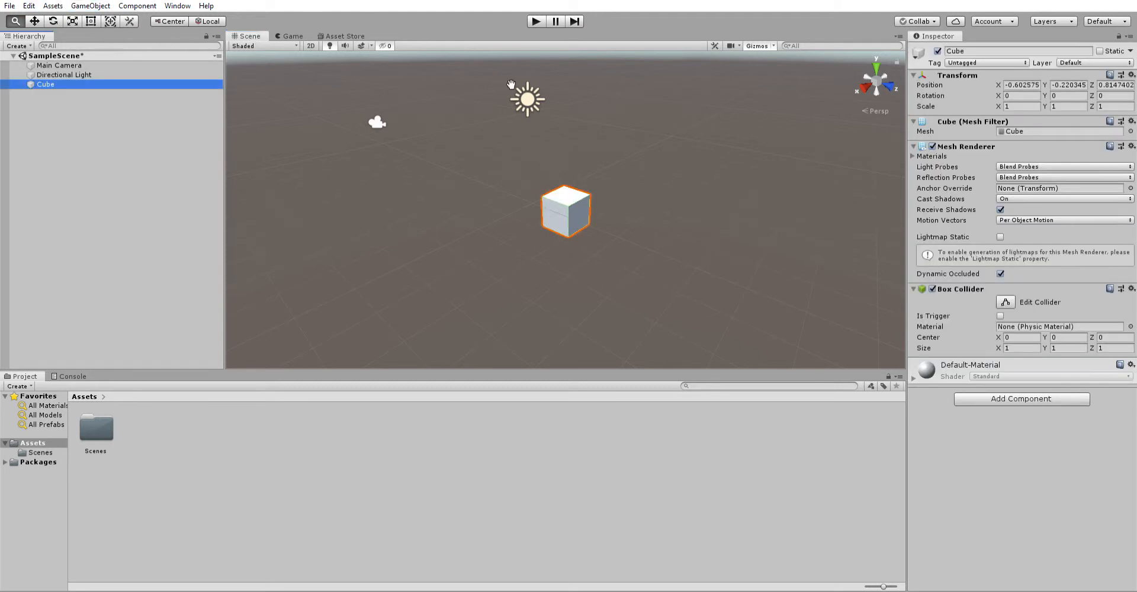
{"action": "left_click", "coordinate": [584, 203]}
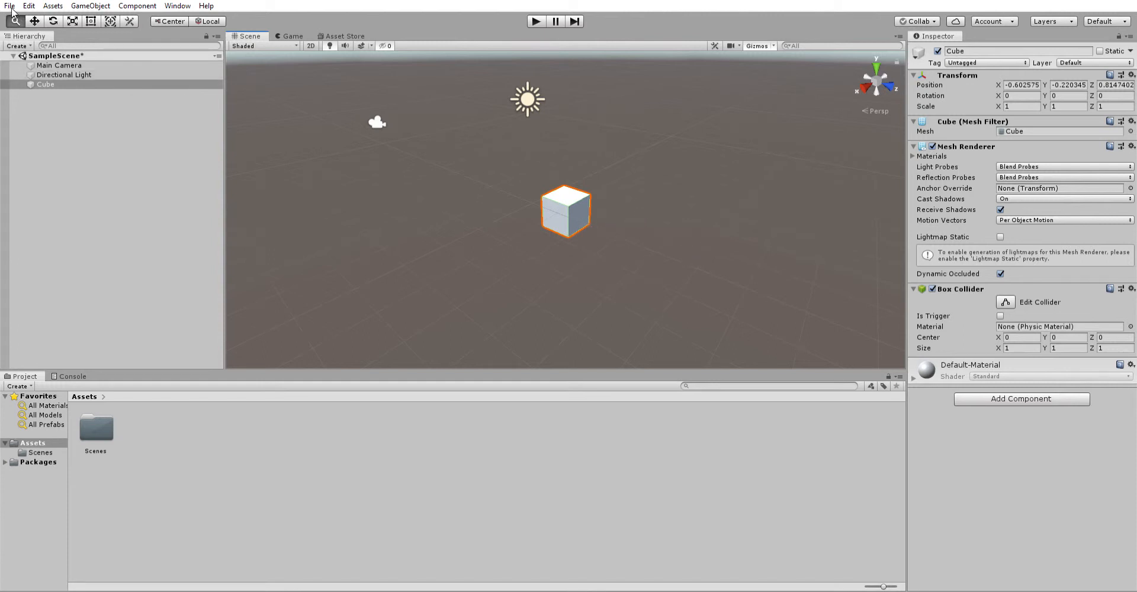
- Move the cube freely through the scene to about X -1.89, Y -0.73, Z -1.28
{"action": "left_click_drag", "start_coordinate": [728, 223], "coordinate": [704, 205]}
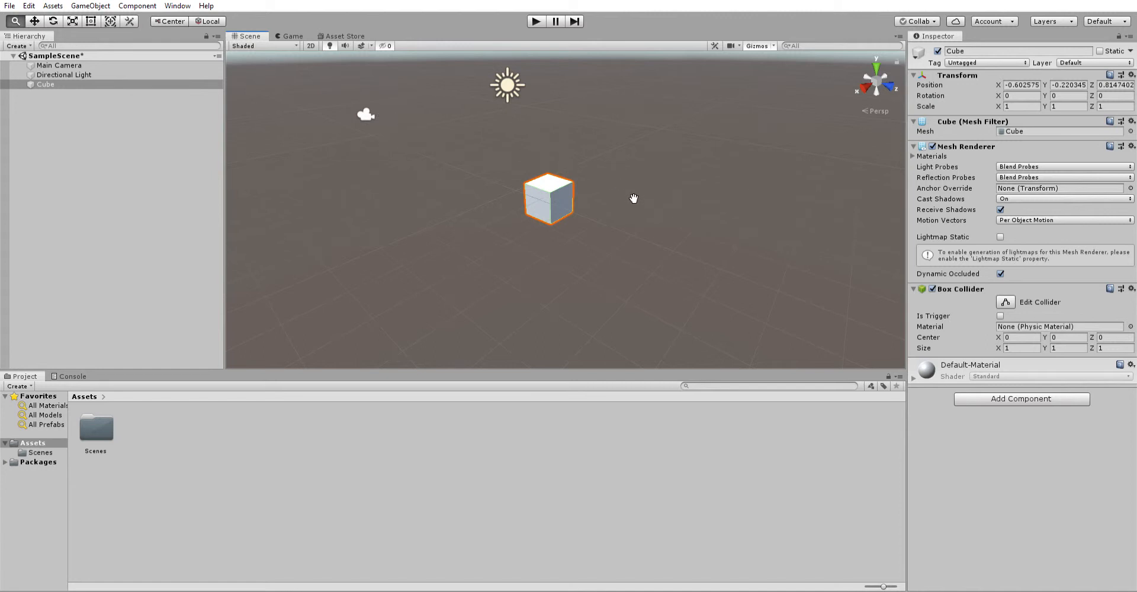
{"action": "left_click_drag", "start_coordinate": [632, 198], "coordinate": [682, 225]}
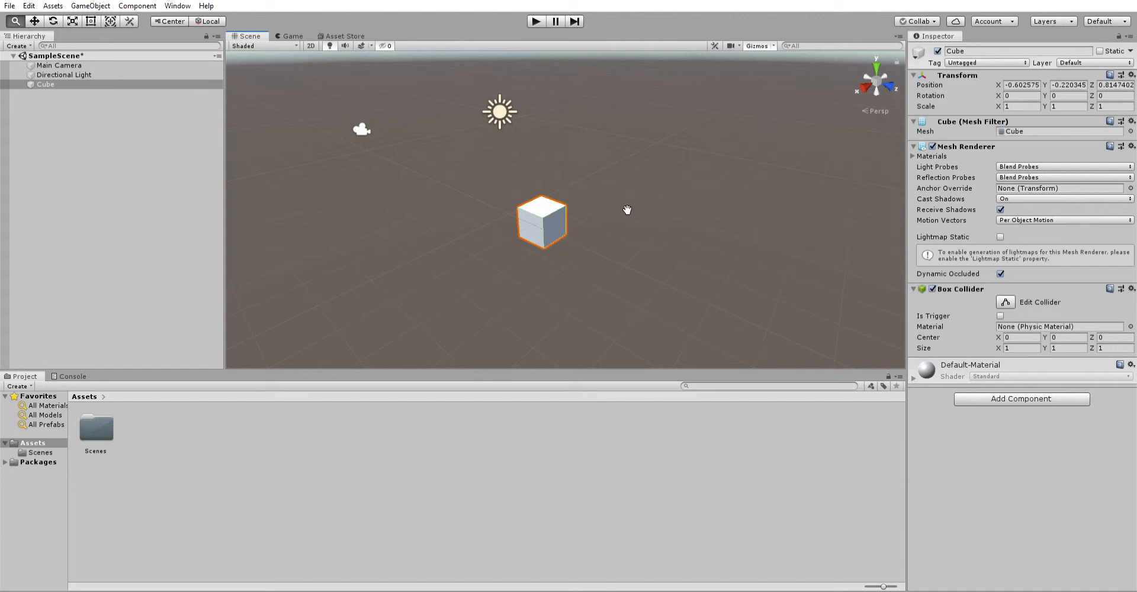
{"action": "left_click_drag", "start_coordinate": [632, 202], "coordinate": [708, 168], "text": "alt"}
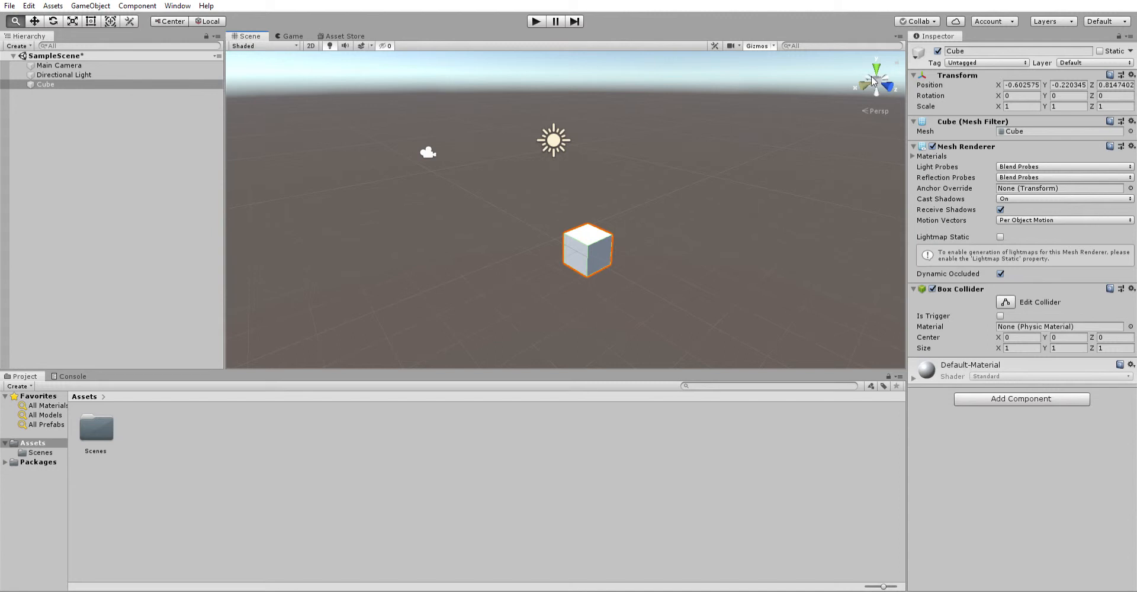
{"action": "left_click_drag", "start_coordinate": [690, 213], "coordinate": [672, 200], "text": "alt"}
{"action": "scroll", "coordinate": [710, 230], "scroll_direction": "down", "scroll_amount": 6, "text": "alt"}
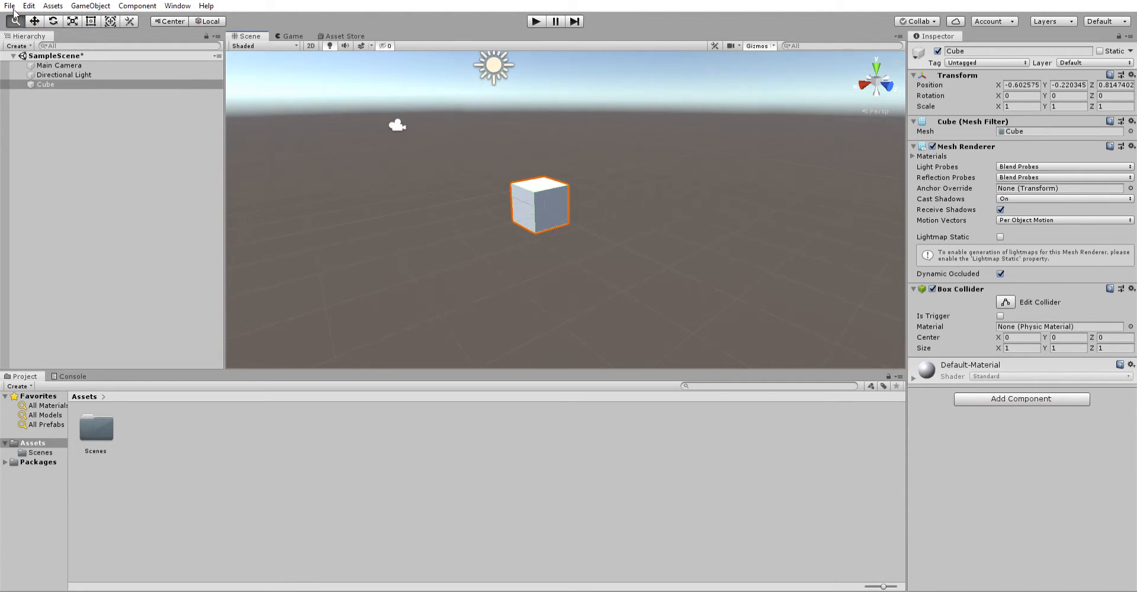
{"action": "key", "text": "w"}
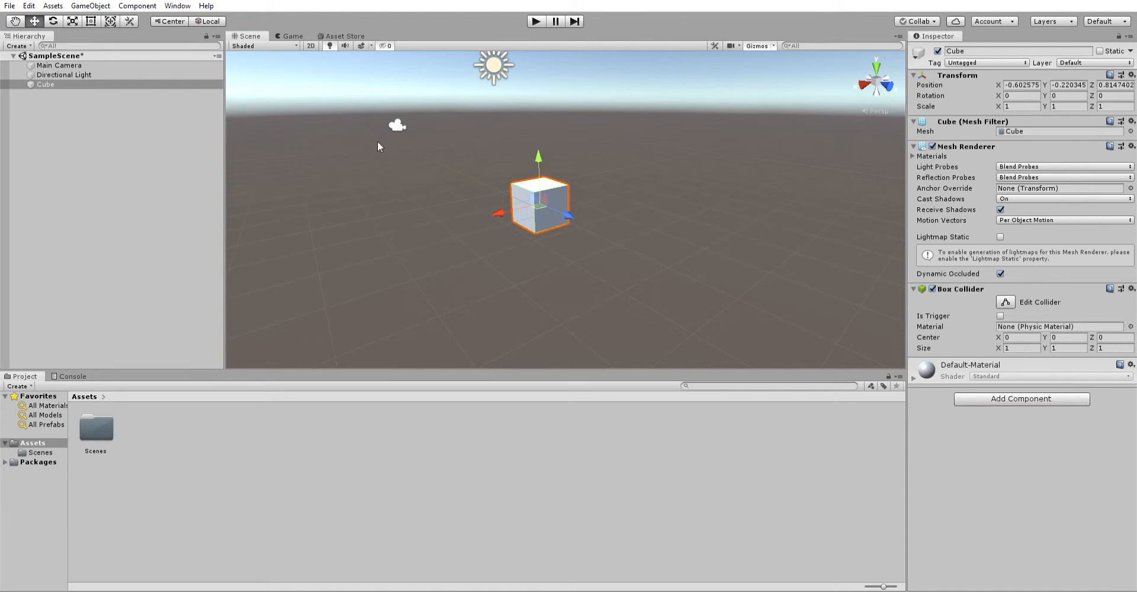
{"action": "middle_click_drag", "start_coordinate": [386, 144], "coordinate": [424, 150]}
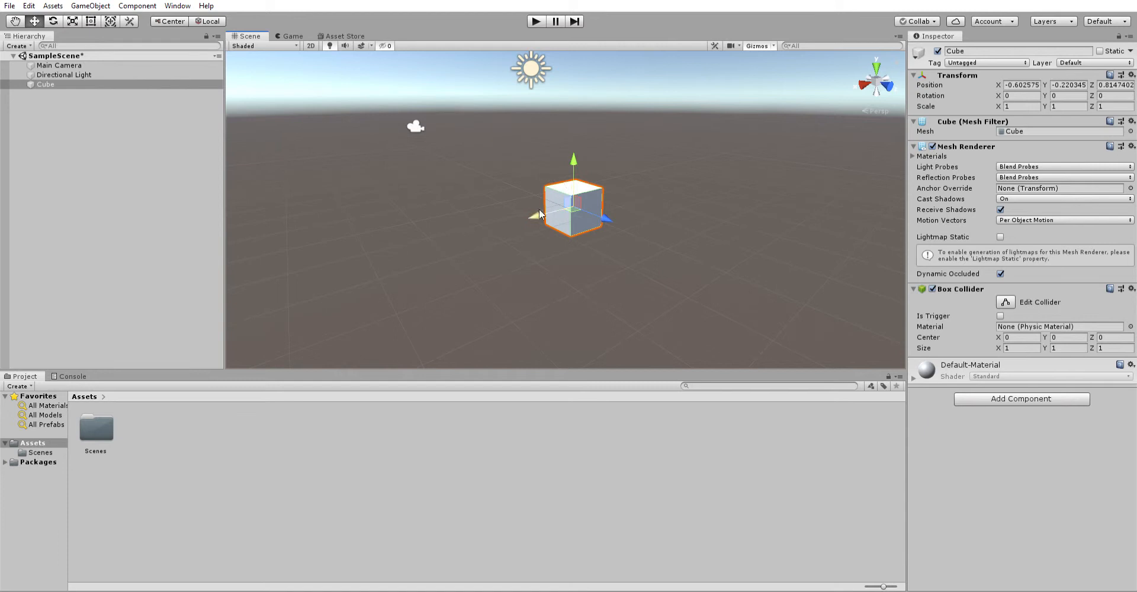
{"action": "mouse_move", "coordinate": [541, 210]}
{"action": "left_mouse_down"}
{"action": "mouse_move", "coordinate": [477, 225]}
{"action": "mouse_move", "coordinate": [633, 192]}
{"action": "mouse_move", "coordinate": [539, 217]}
{"action": "left_mouse_up"}
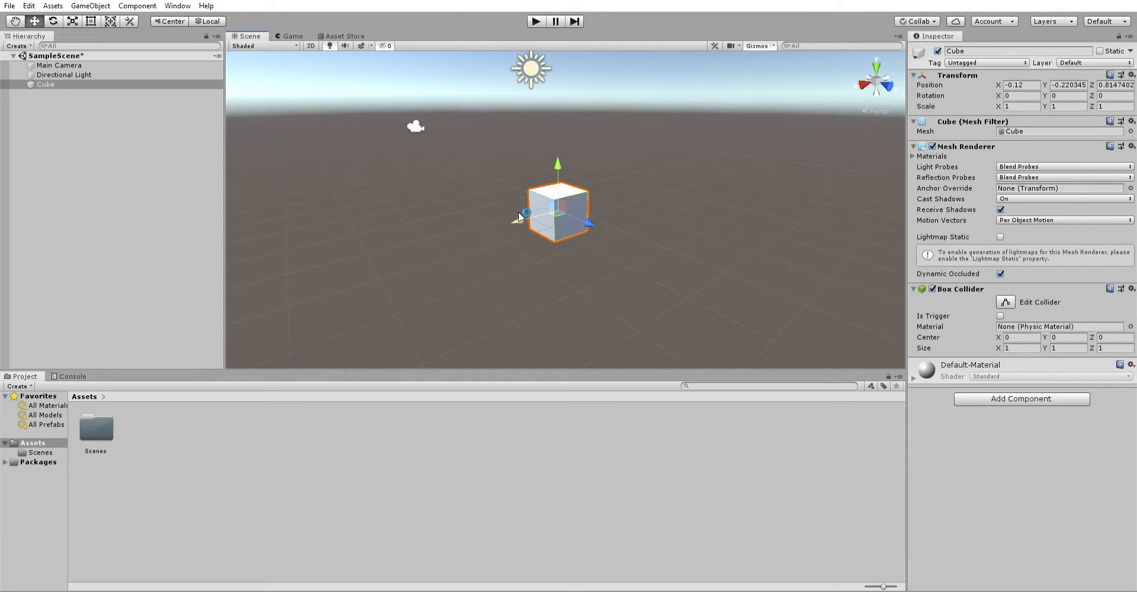
{"action": "left_click_drag", "start_coordinate": [518, 211], "coordinate": [620, 216]}
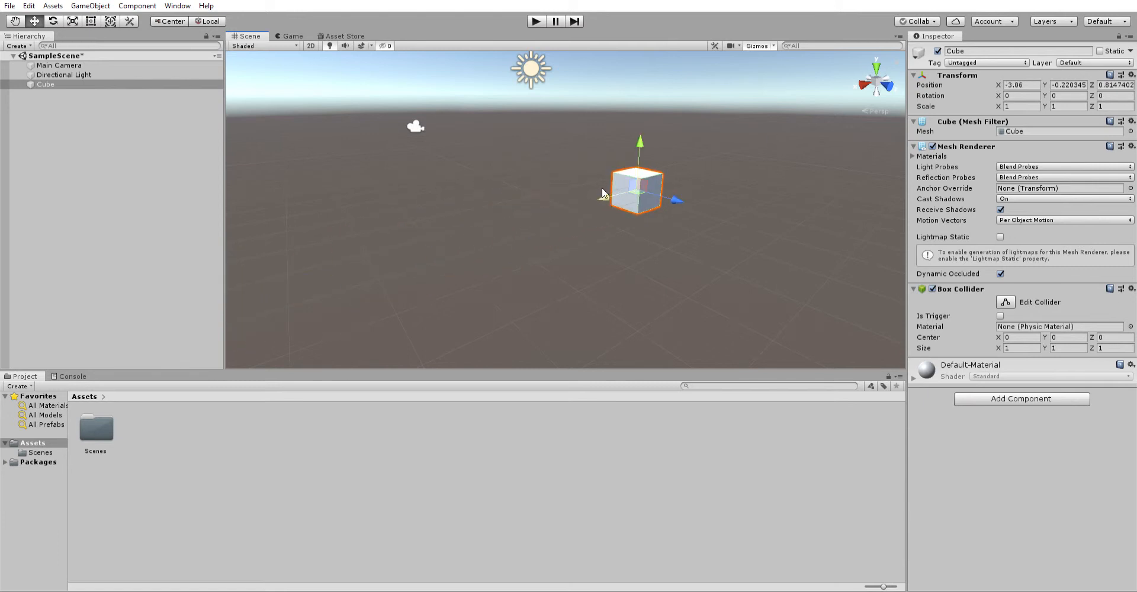
{"action": "mouse_move", "coordinate": [640, 138]}
{"action": "left_mouse_down"}
{"action": "mouse_move", "coordinate": [642, 96]}
{"action": "mouse_move", "coordinate": [638, 133]}
{"action": "left_mouse_up"}
{"action": "left_click_drag", "start_coordinate": [674, 196], "coordinate": [602, 176]}
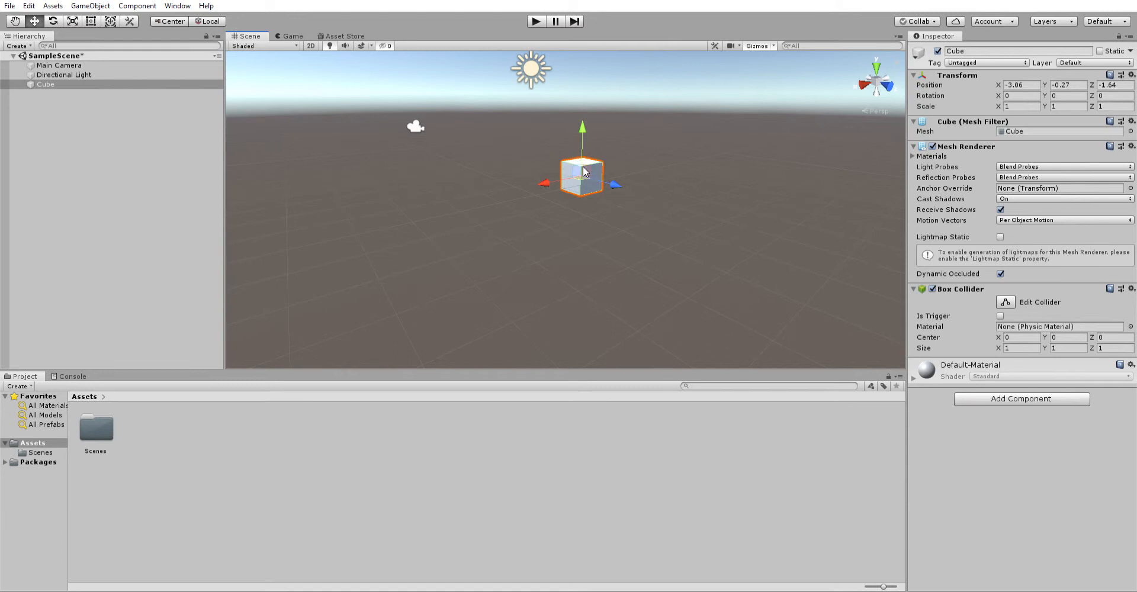
{"action": "left_click_drag", "start_coordinate": [584, 171], "coordinate": [572, 196]}
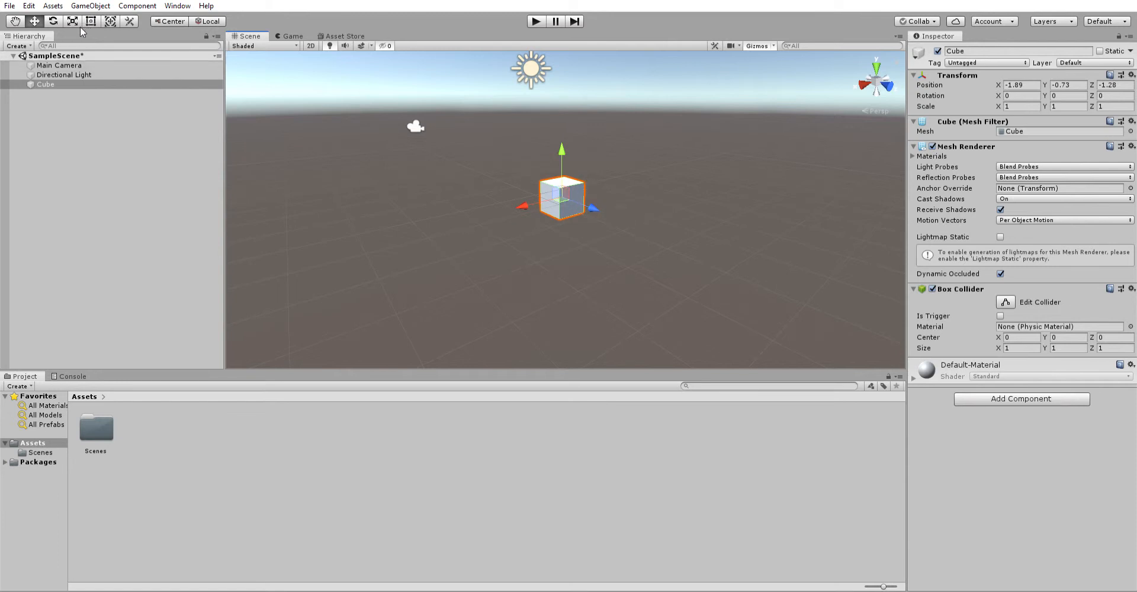
- Try rotating the cube freely about its X, Y and Z axes with the Rotate tool
{"action": "left_click", "coordinate": [52, 21]}
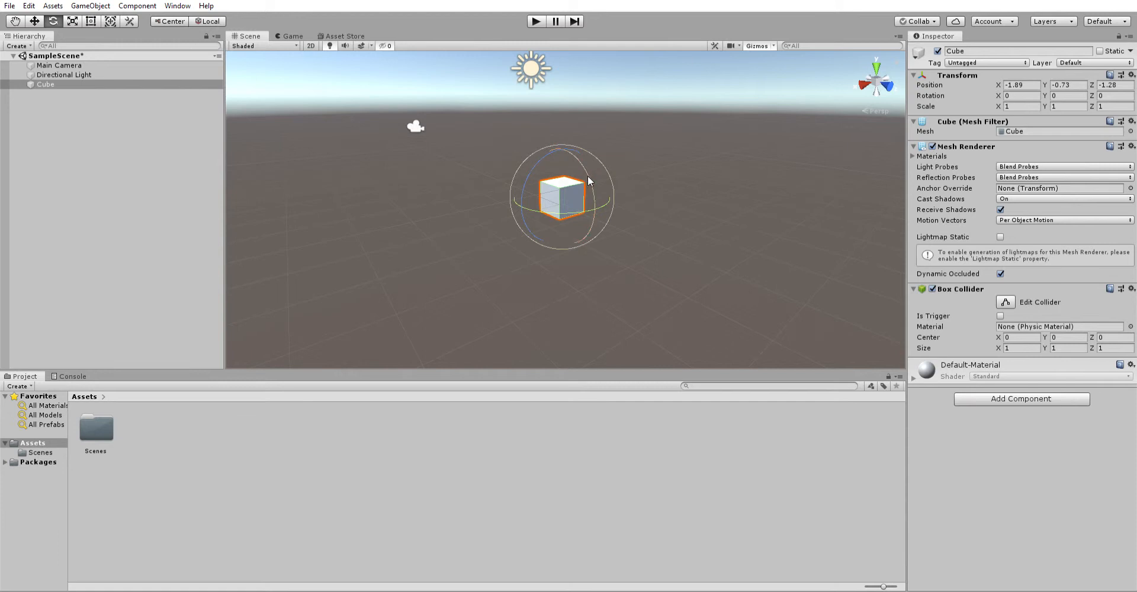
{"action": "left_click_drag", "start_coordinate": [594, 180], "coordinate": [546, 146]}
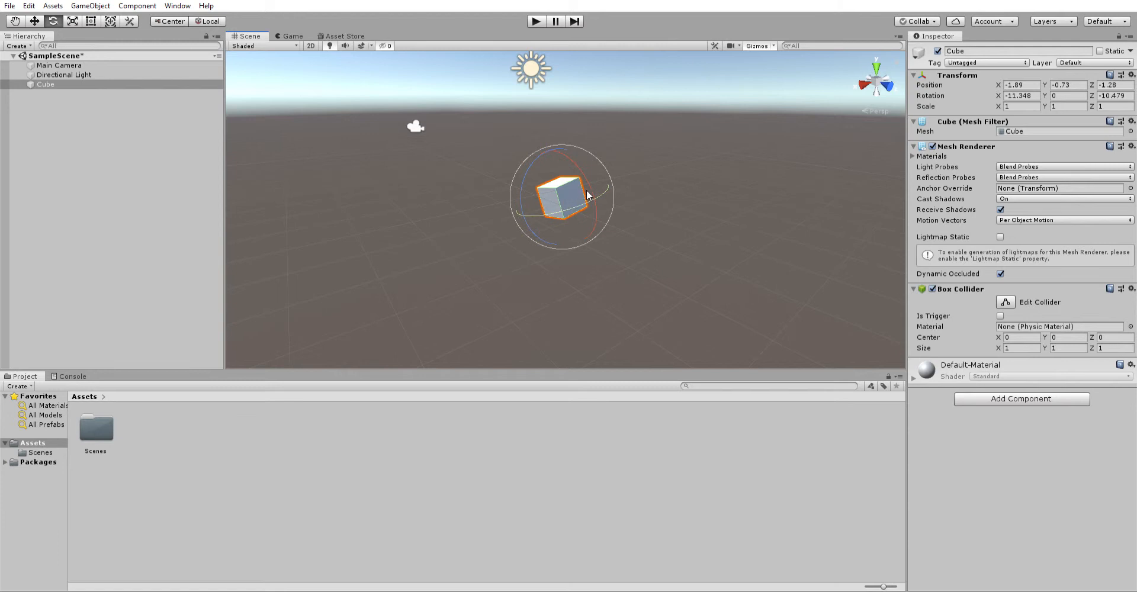
{"action": "left_click_drag", "start_coordinate": [586, 190], "coordinate": [515, 198]}
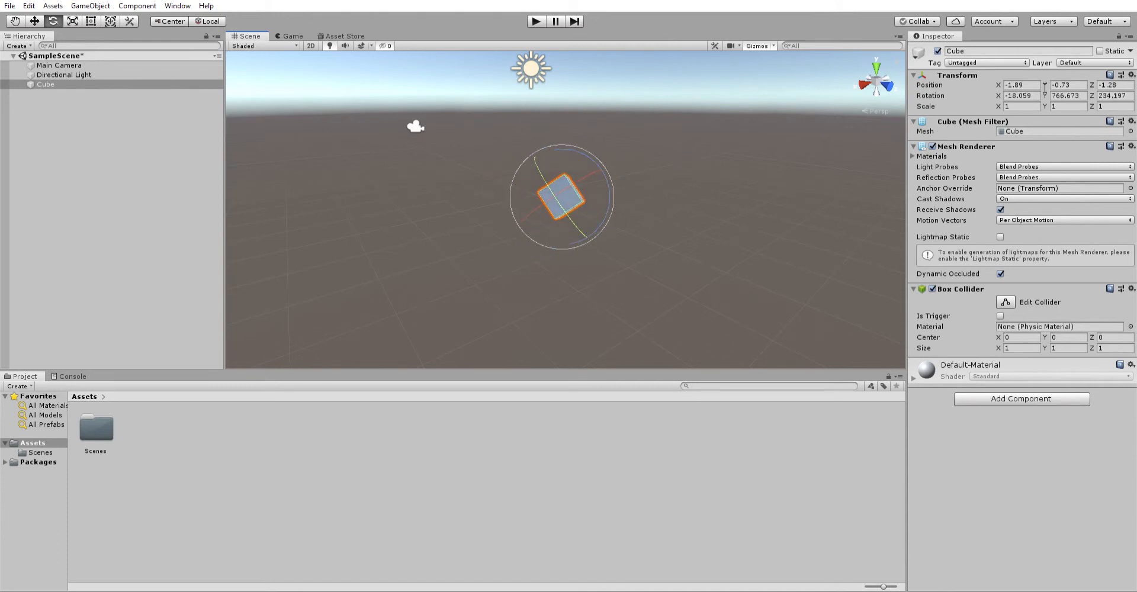
- Set the cube's rotation to 0 on the X, Y and Z axes
{"action": "left_click", "coordinate": [1017, 95]}
{"action": "type", "text": "0"}
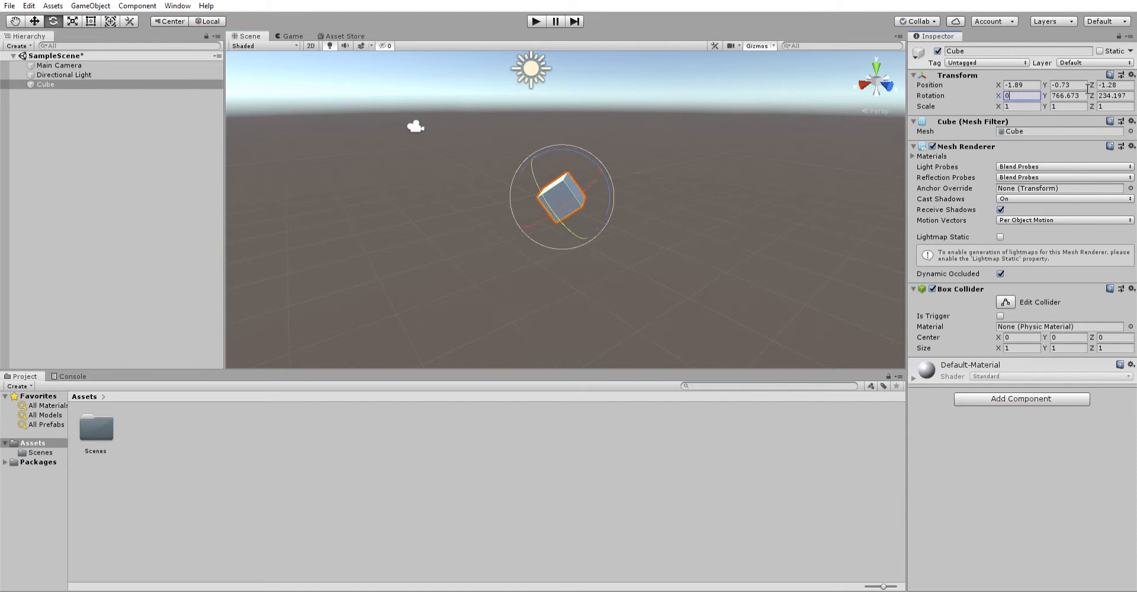
{"action": "key", "text": "Tab"}
{"action": "type", "text": "0"}
{"action": "key", "text": "Tab"}
{"action": "type", "text": "0"}
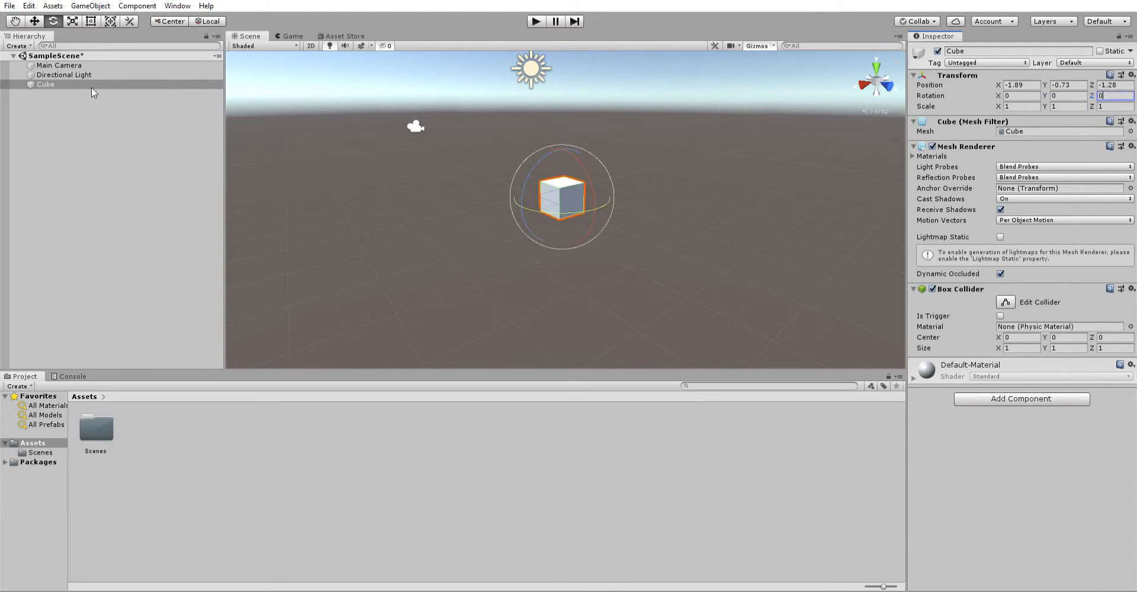
- Scale the cube along each axis and uniformly to about X 2.99, Y 2.41, Z 3.61
{"action": "left_click", "coordinate": [72, 20]}
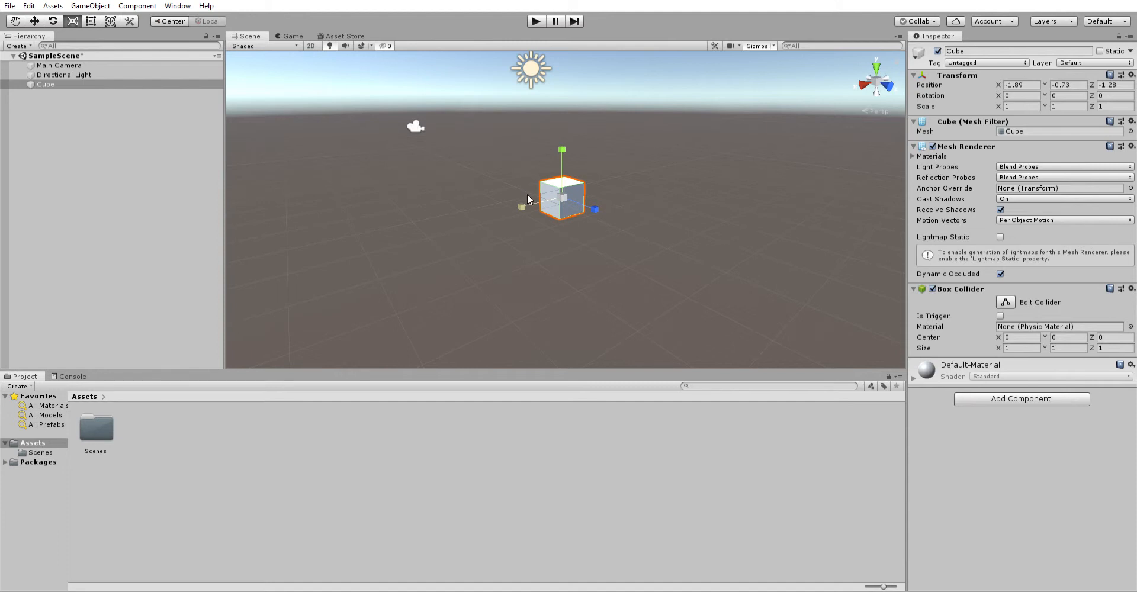
{"action": "left_click_drag", "start_coordinate": [520, 197], "coordinate": [450, 213]}
{"action": "left_click_drag", "start_coordinate": [594, 209], "coordinate": [657, 235]}
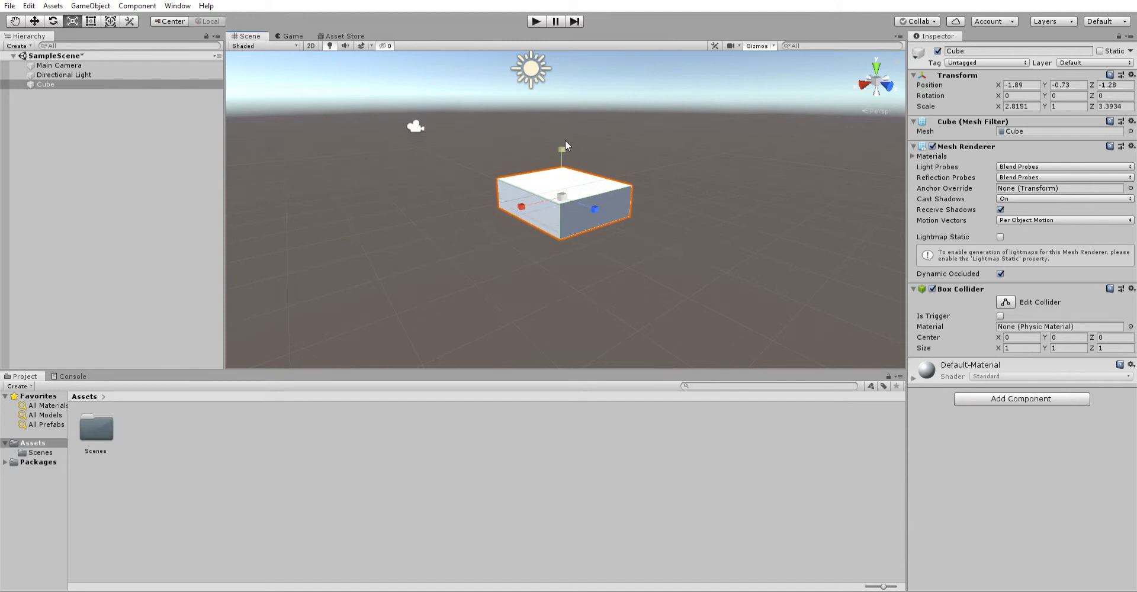
{"action": "left_click_drag", "start_coordinate": [564, 148], "coordinate": [573, 87]}
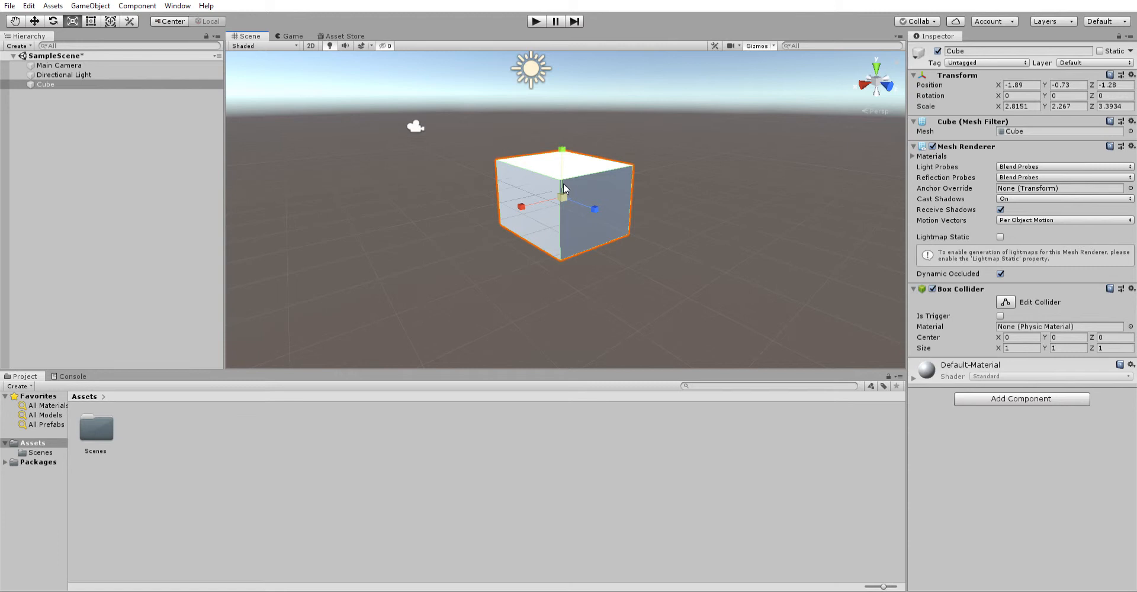
{"action": "mouse_move", "coordinate": [563, 183]}
{"action": "left_mouse_down"}
{"action": "mouse_move", "coordinate": [575, 41]}
{"action": "mouse_move", "coordinate": [579, 122]}
{"action": "mouse_move", "coordinate": [563, 213]}
{"action": "mouse_move", "coordinate": [560, 182]}
{"action": "left_mouse_up"}
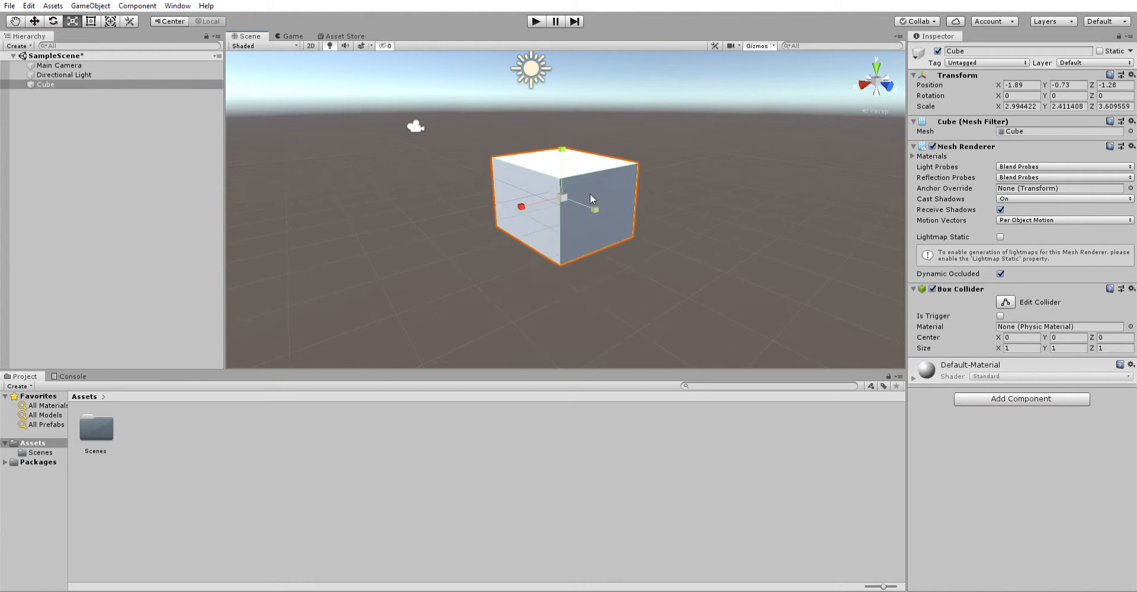
- Cycle through the Rect, Transform, Hand, Move, Rotate and Scale tools to compare their handles on the cube
{"action": "left_click", "coordinate": [91, 21]}
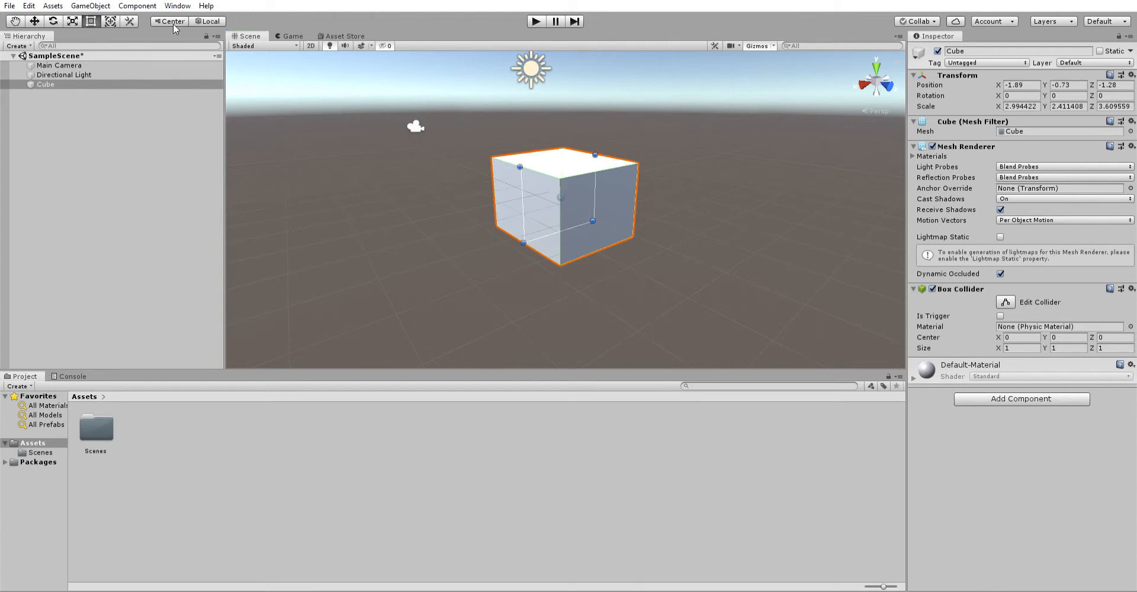
{"action": "left_click", "coordinate": [110, 21]}
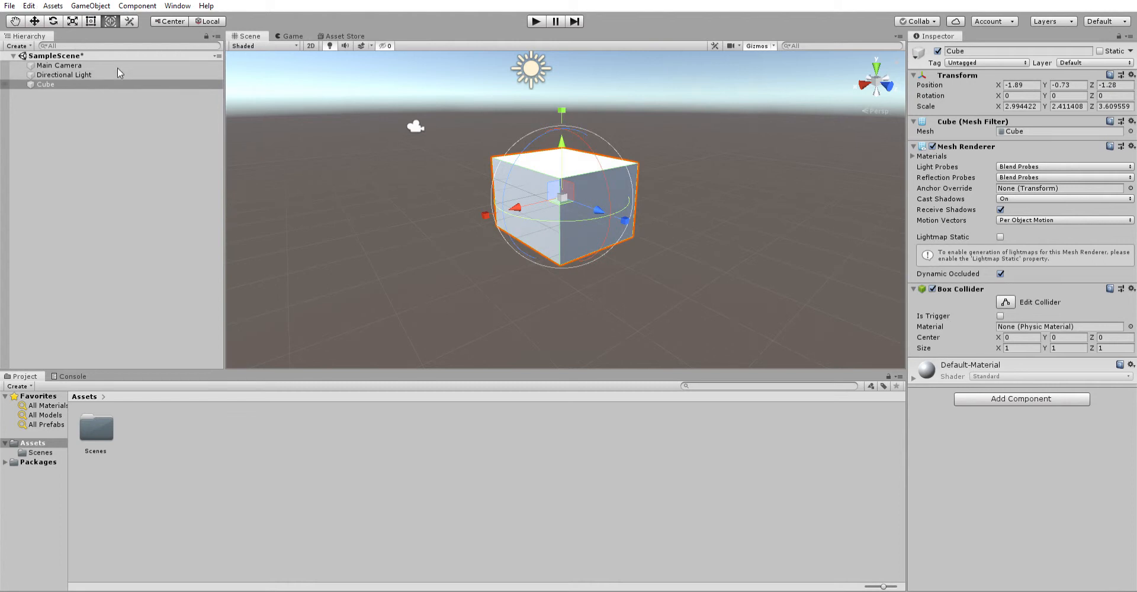
{"action": "key", "text": "q"}
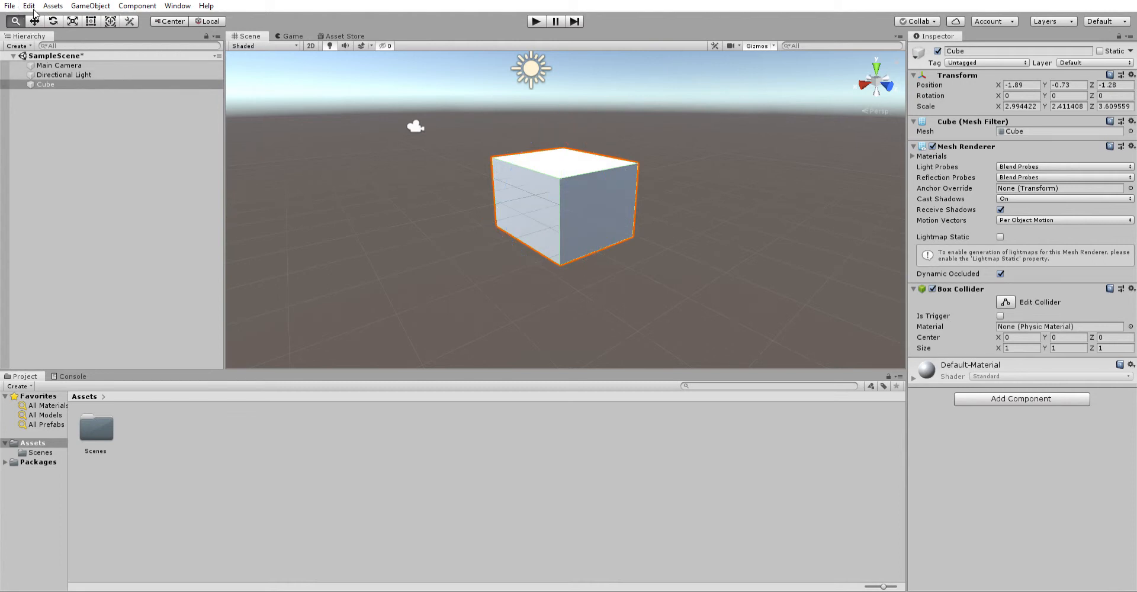
{"action": "key", "text": "w"}
{"action": "key", "text": "q"}
{"action": "key", "text": "w"}
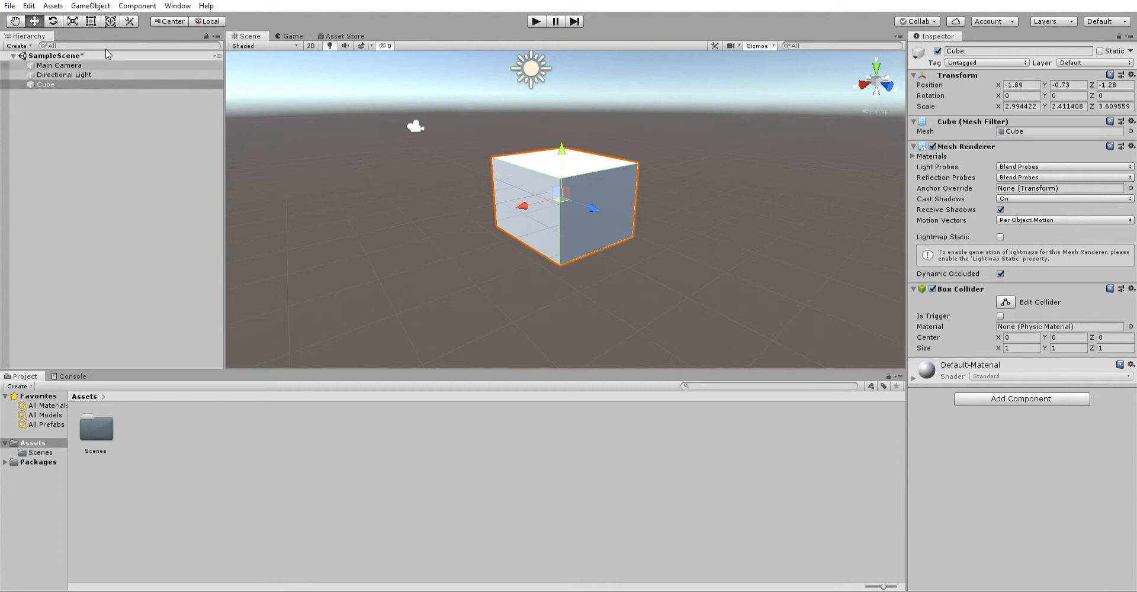
{"action": "key", "text": "e"}
{"action": "key", "text": "r"}
{"action": "key", "text": "t"}
{"action": "key", "text": "y"}
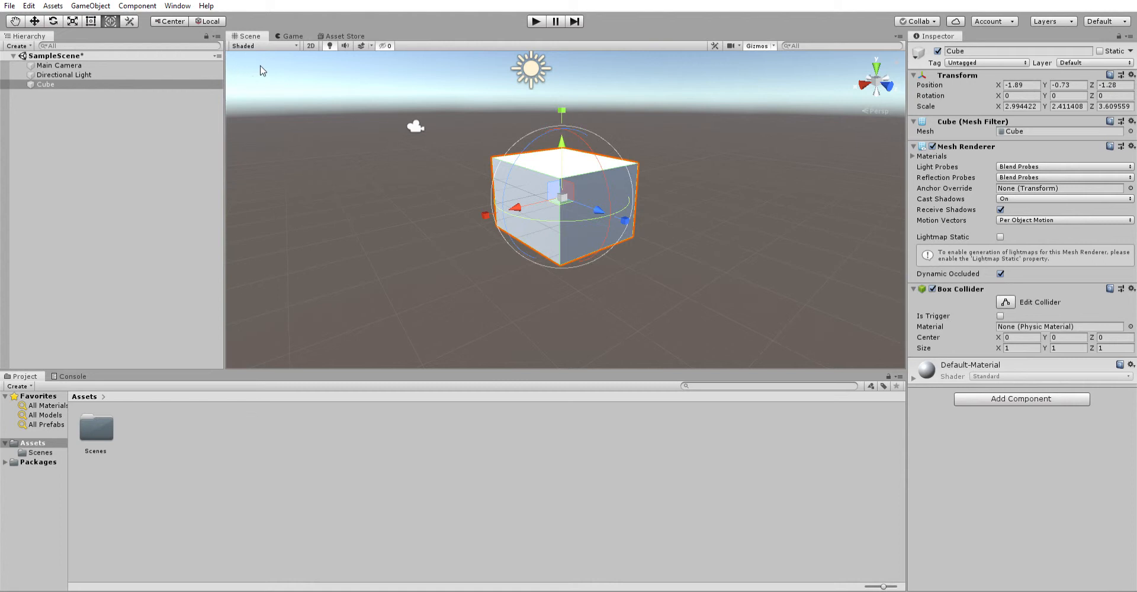
{"action": "key", "text": "q"}
{"action": "key", "text": "w"}
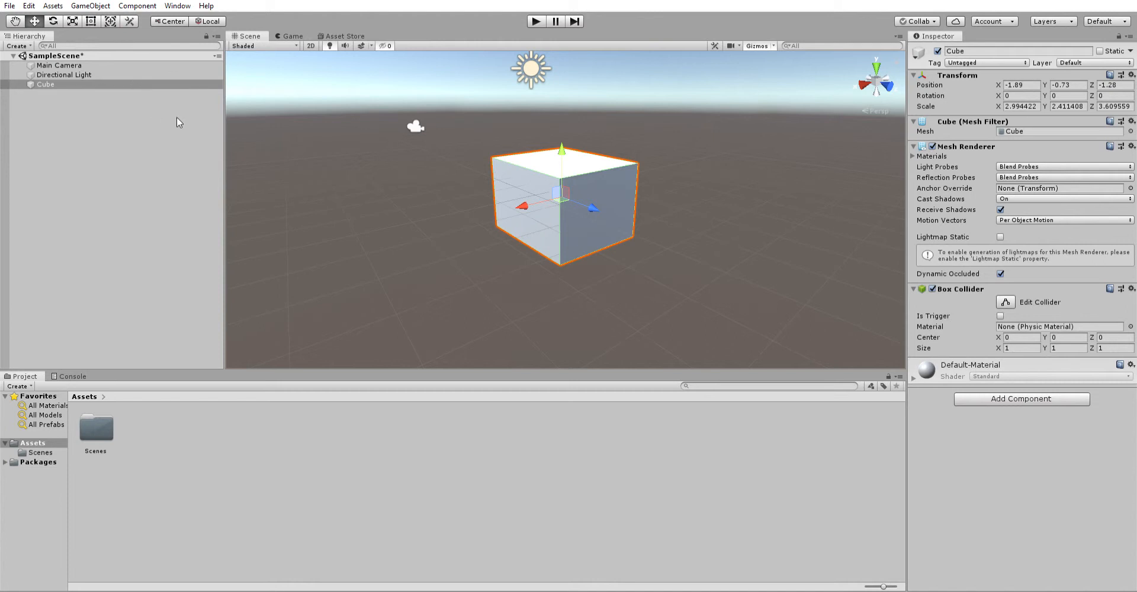
- Rescale the cube into a flat, elongated block of about X 3.17, Y 1.17, Z 5.31
{"action": "left_click", "coordinate": [52, 72]}
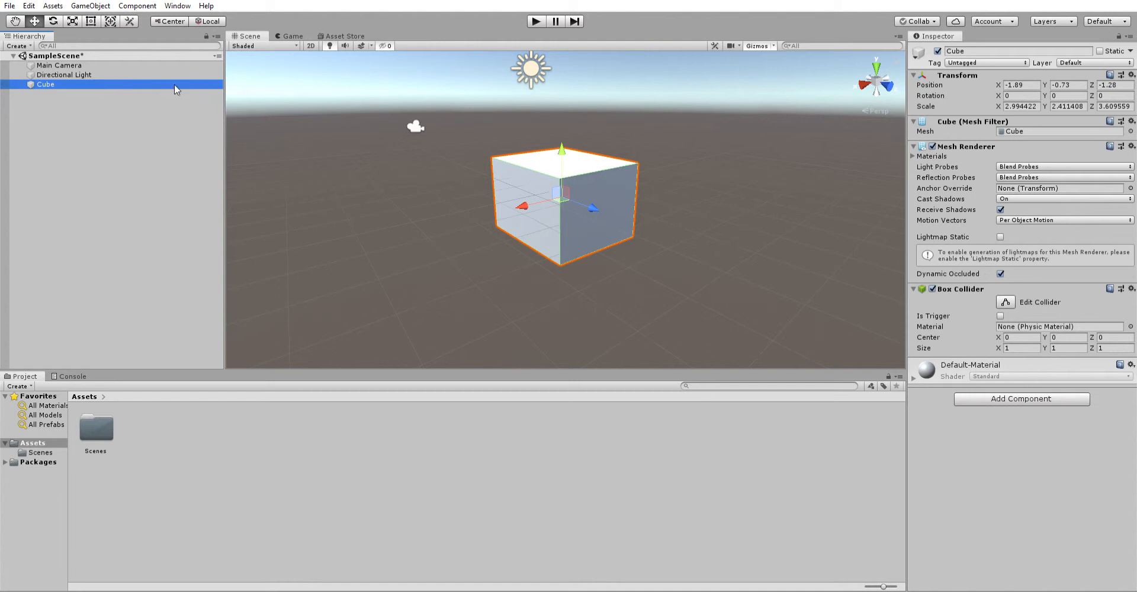
{"action": "key", "text": "r"}
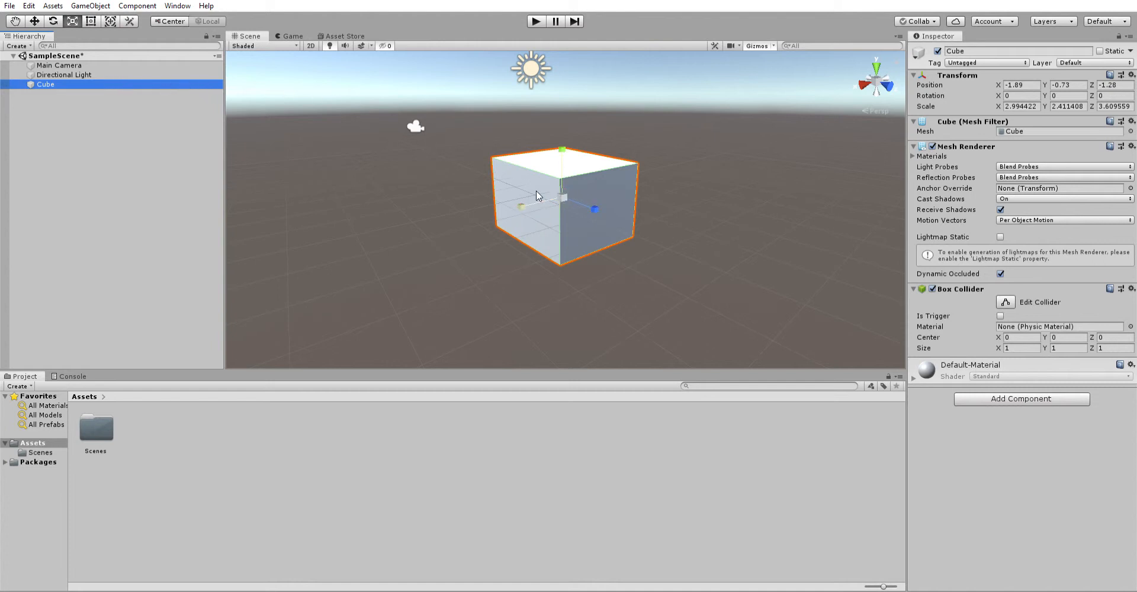
{"action": "left_click_drag", "start_coordinate": [562, 150], "coordinate": [517, 198]}
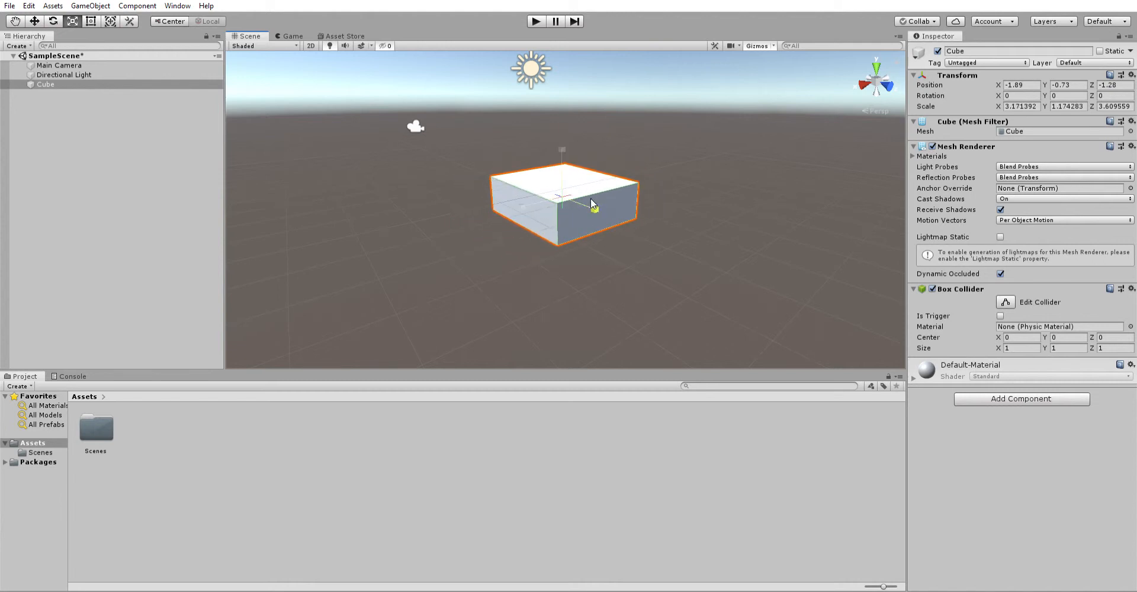
{"action": "mouse_move", "coordinate": [592, 204]}
{"action": "left_mouse_down"}
{"action": "mouse_move", "coordinate": [616, 214]}
{"action": "mouse_move", "coordinate": [603, 203]}
{"action": "left_mouse_up"}
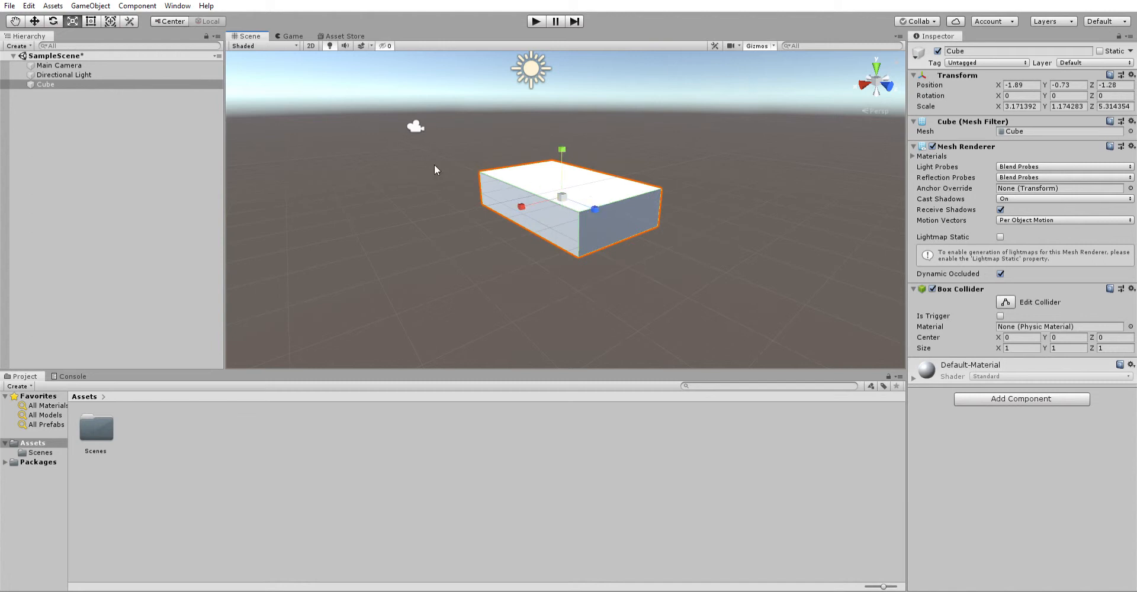
- Add a second cube and raise it above the flat block to Y position 0.4
{"action": "left_click", "coordinate": [90, 6]}
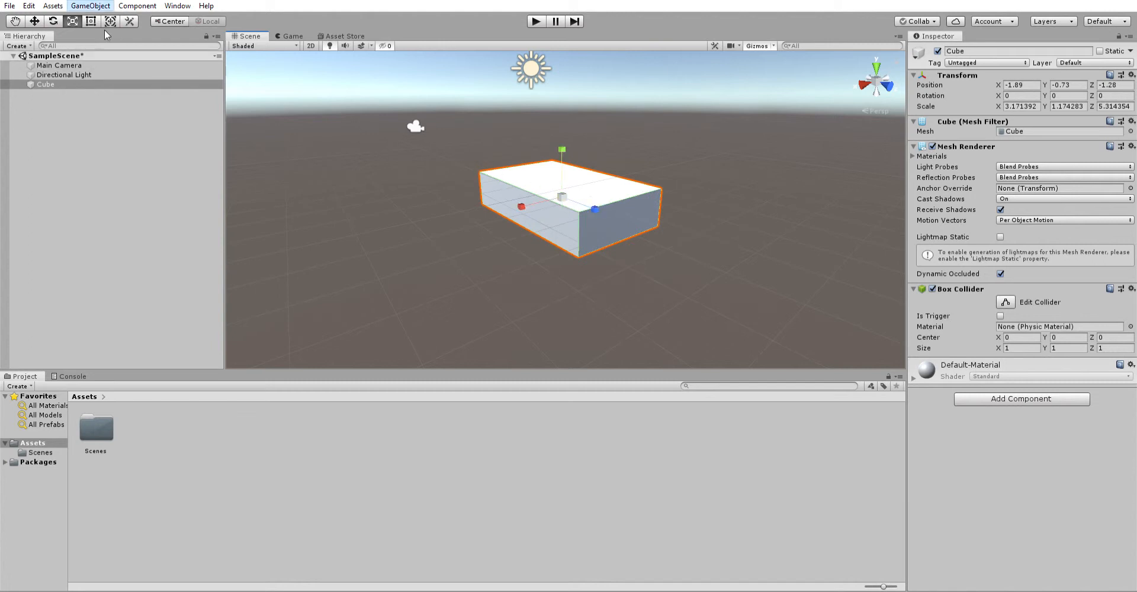
{"action": "left_click", "coordinate": [258, 41]}
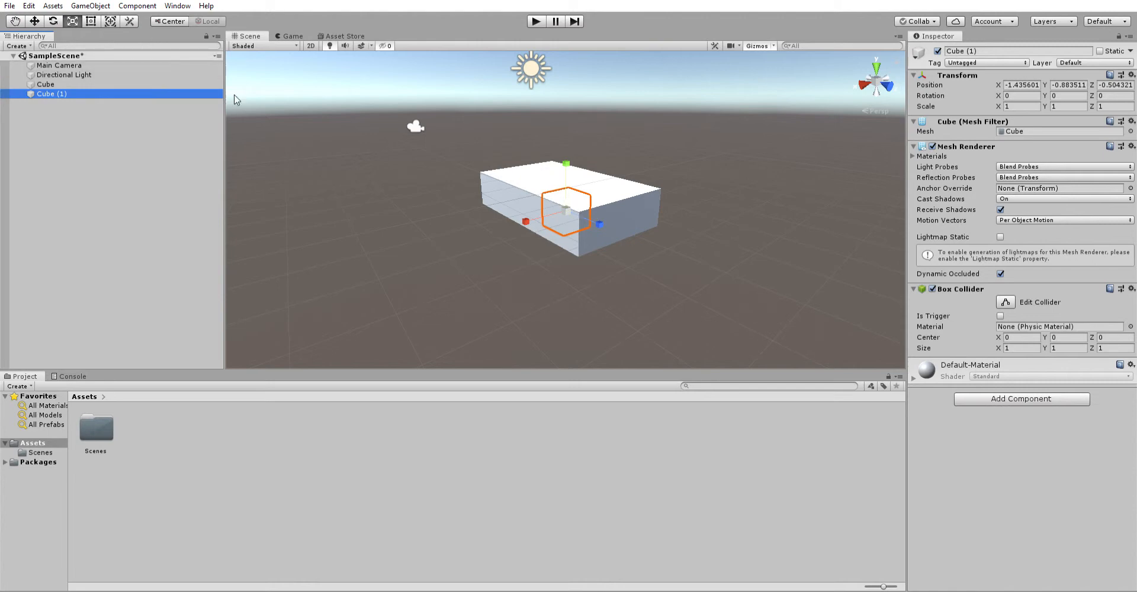
{"action": "key", "text": "w"}
{"action": "left_click_drag", "start_coordinate": [564, 154], "coordinate": [573, 116]}
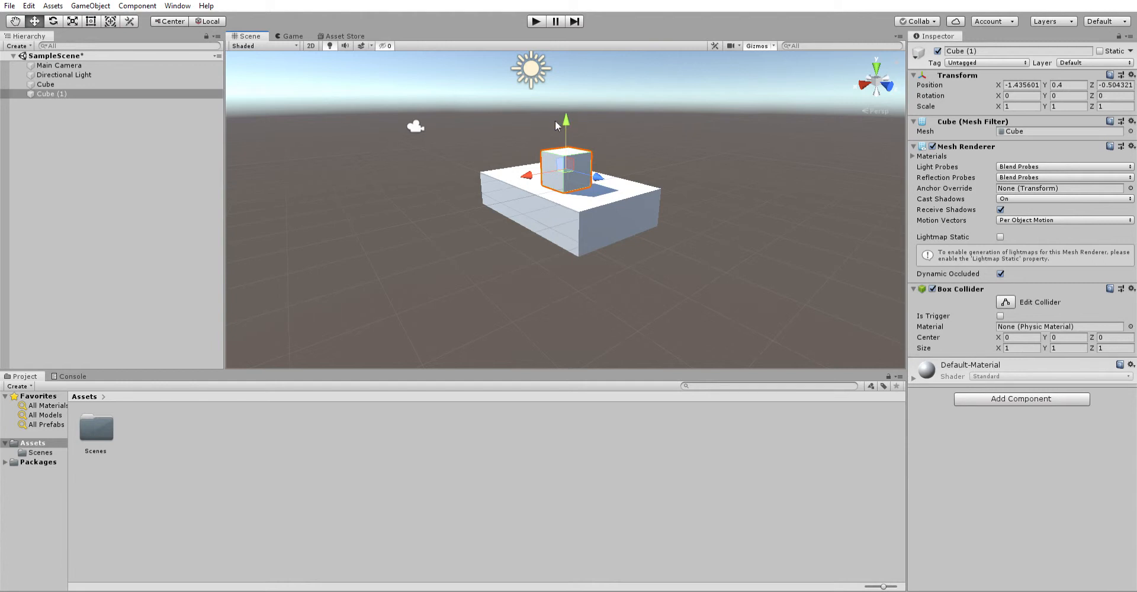
- Stretch the upper cube to a scale of about 1.67 on X and 4.34 on Z
{"action": "key", "text": "r"}
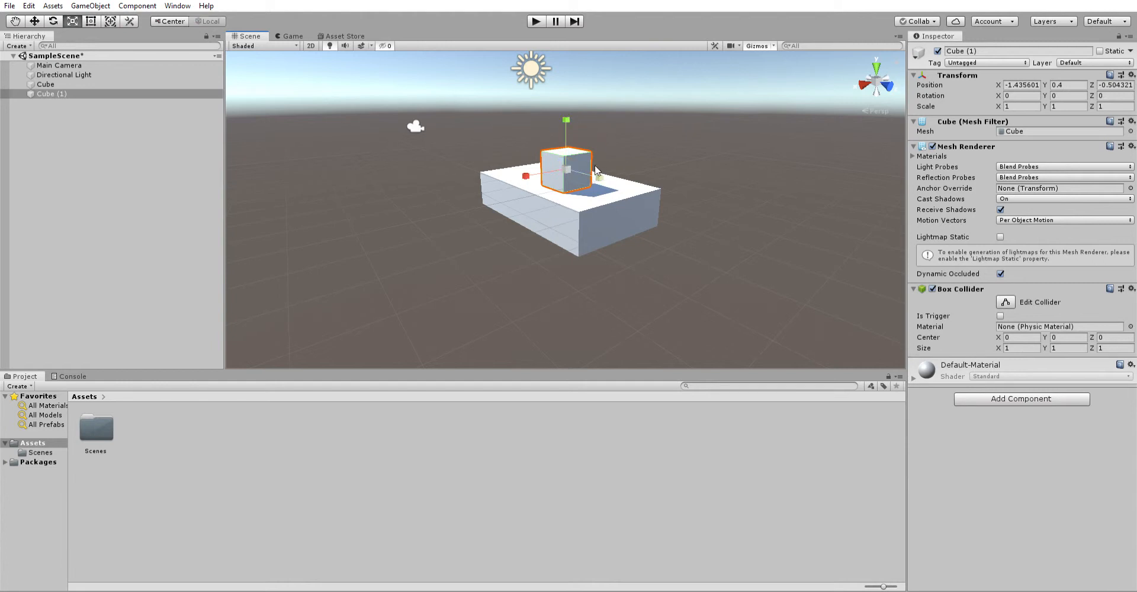
{"action": "left_click_drag", "start_coordinate": [599, 177], "coordinate": [691, 201]}
{"action": "left_click_drag", "start_coordinate": [527, 175], "coordinate": [503, 176]}
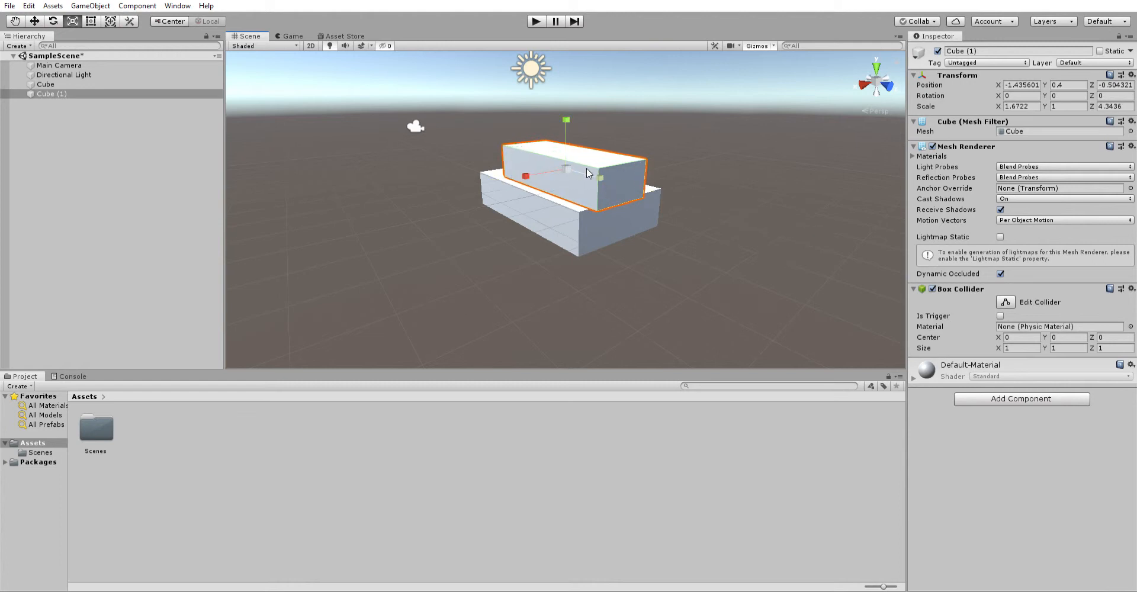
- Position the upper block over the base at about X -1.78, Z -1.13 and widen its X scale to about 2.16
{"action": "key", "text": "w"}
{"action": "left_click_drag", "start_coordinate": [600, 170], "coordinate": [590, 168]}
{"action": "key", "text": "d"}
{"action": "right_click_drag", "start_coordinate": [660, 193], "coordinate": [551, 193]}
{"action": "key", "text": "a"}
{"action": "left_click_drag", "start_coordinate": [502, 171], "coordinate": [728, 199]}
{"action": "key", "text": "r"}
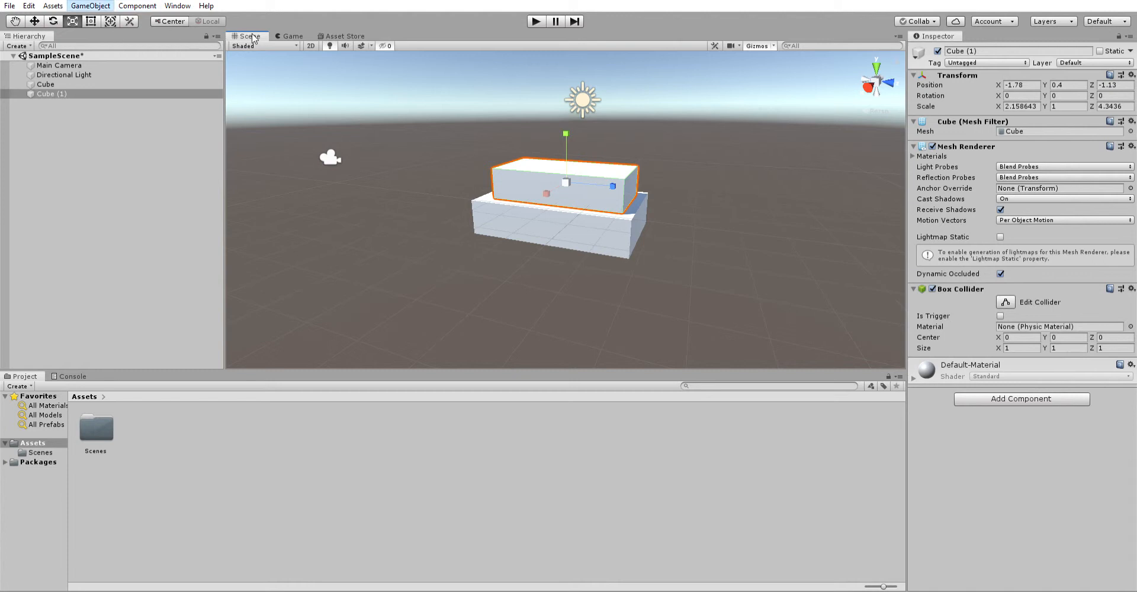
- Add a cylinder, move it out beside the blocks to X 2.28, and flatten its Y scale to about 0.2
{"action": "left_click", "coordinate": [265, 75]}
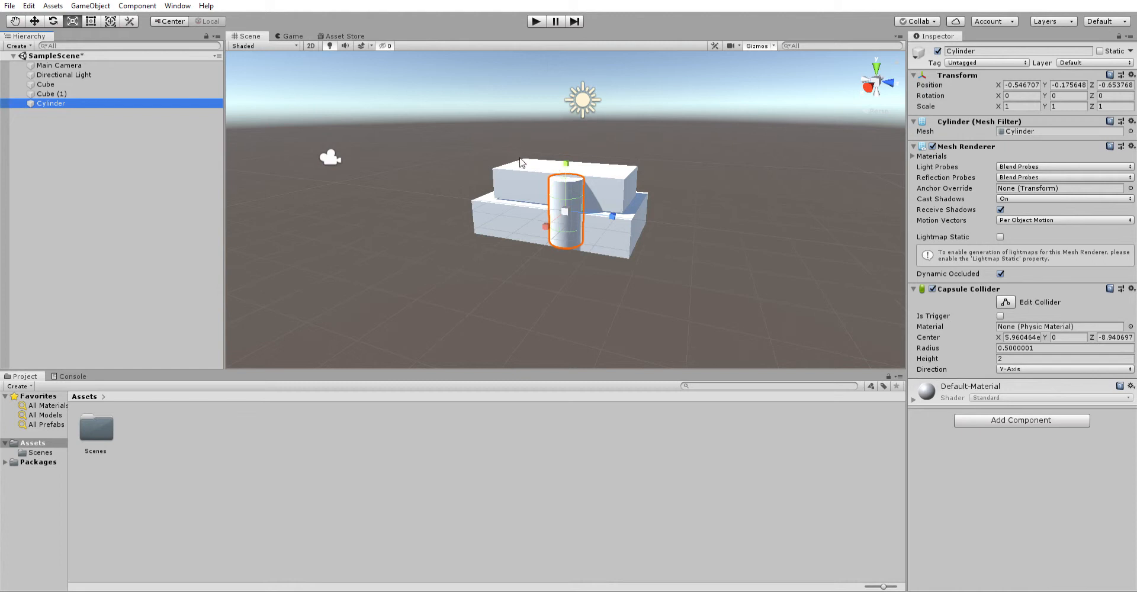
{"action": "key", "text": "w"}
{"action": "left_click_drag", "start_coordinate": [548, 223], "coordinate": [508, 233]}
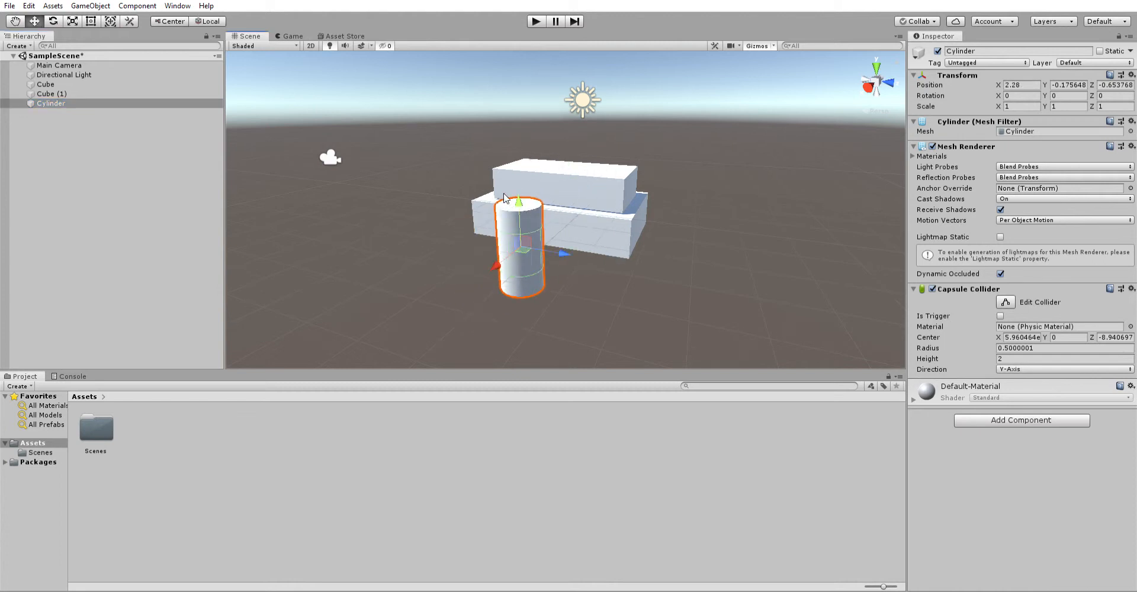
{"action": "key", "text": "r"}
{"action": "left_click_drag", "start_coordinate": [519, 194], "coordinate": [527, 227]}
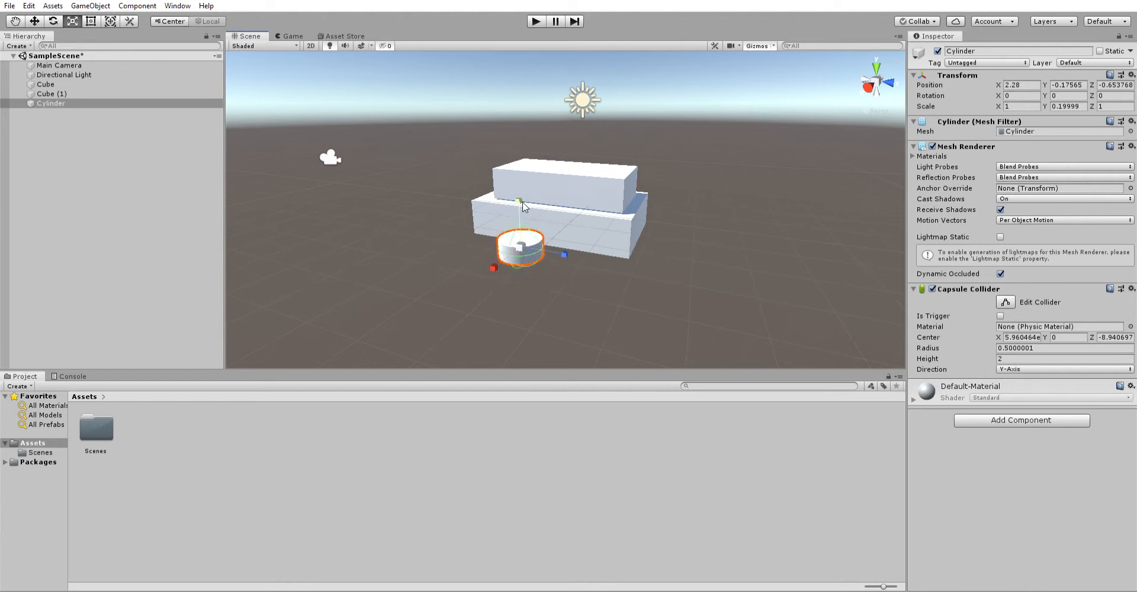
- Turn the flattened cylinder upright like a wheel with a rotation of 90 on X and 90 on Y
{"action": "key", "text": "e"}
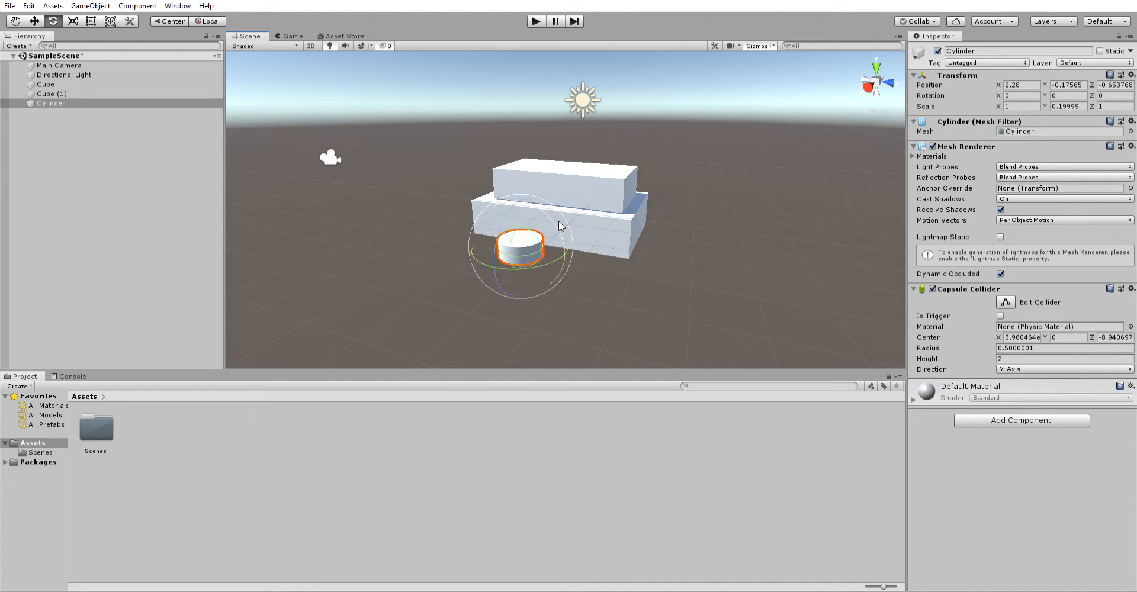
{"action": "left_click_drag", "start_coordinate": [559, 215], "coordinate": [443, 112]}
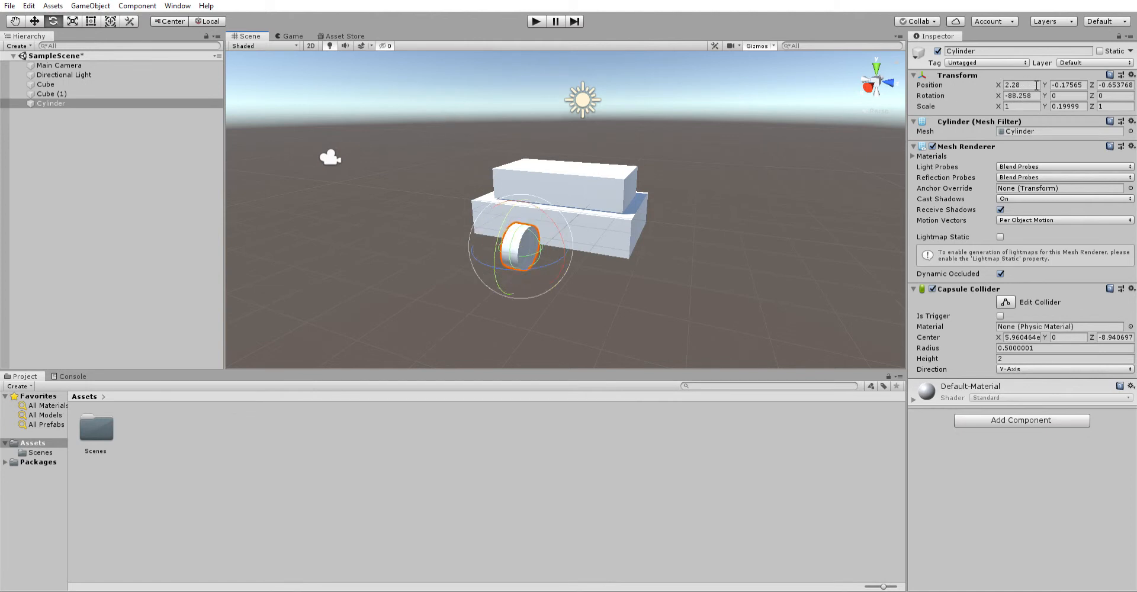
{"action": "left_click_drag", "start_coordinate": [1036, 96], "coordinate": [969, 81]}
{"action": "type", "text": "90"}
{"action": "left_click", "coordinate": [682, 267]}
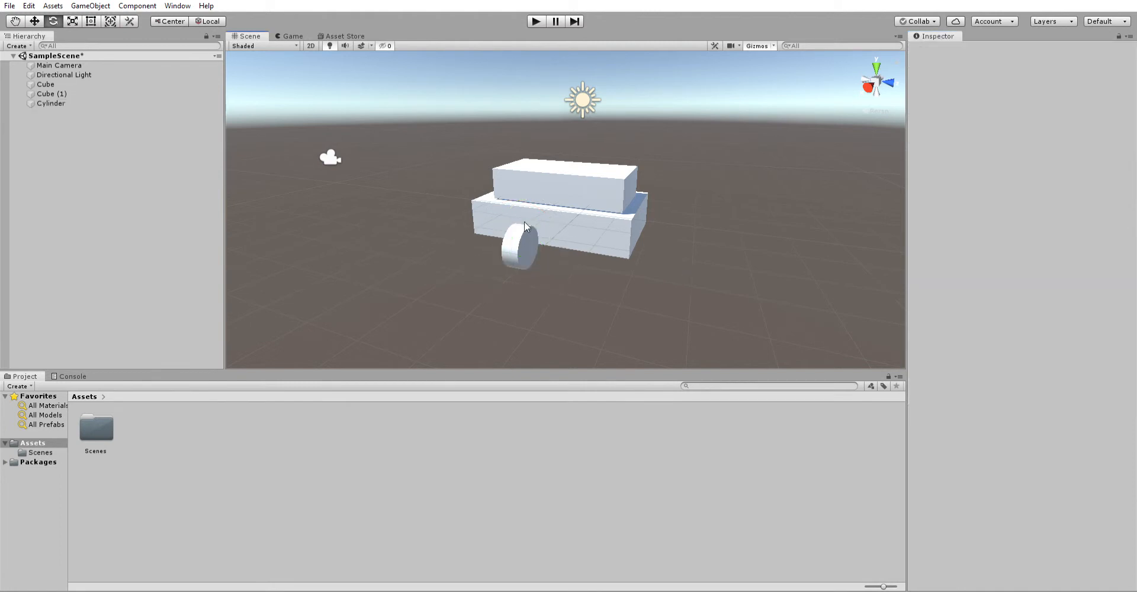
{"action": "left_click", "coordinate": [528, 240]}
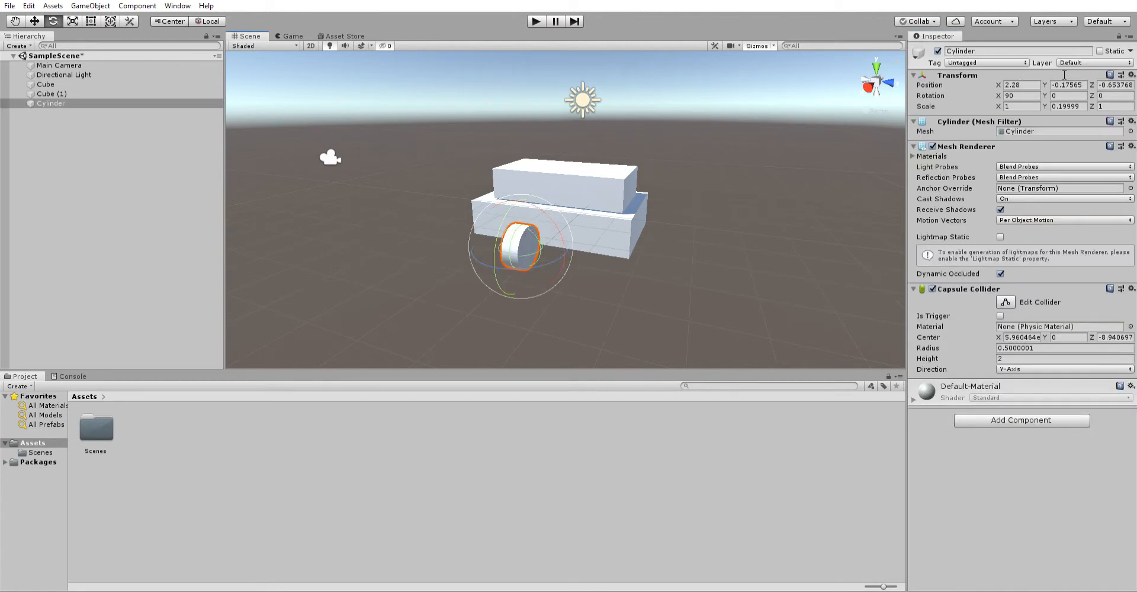
{"action": "left_click", "coordinate": [1066, 95]}
{"action": "type", "text": "90"}
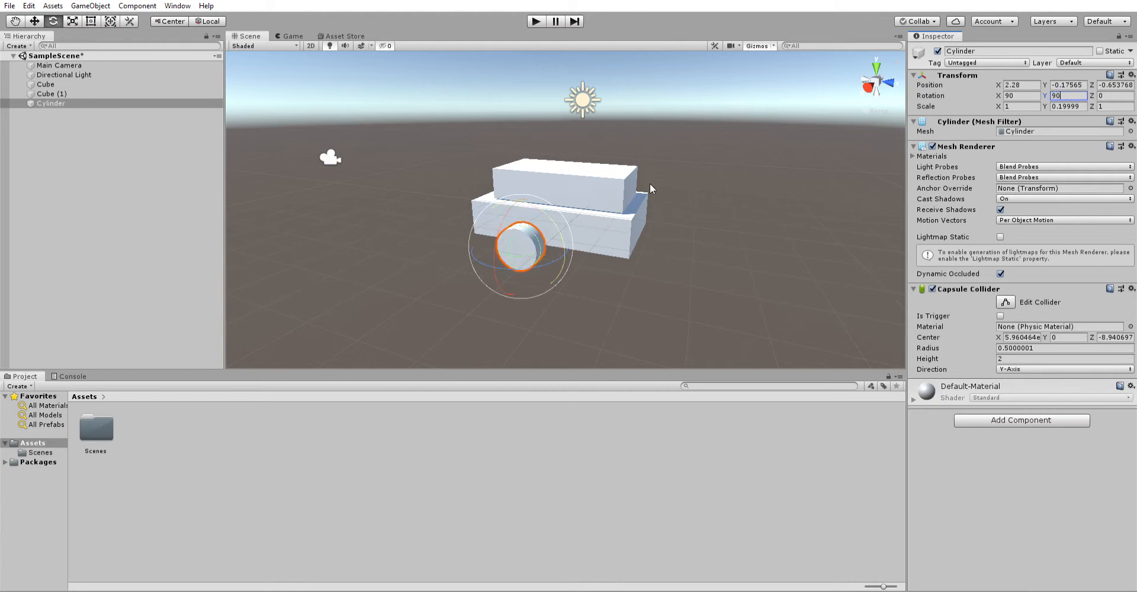
{"action": "left_click", "coordinate": [726, 248]}
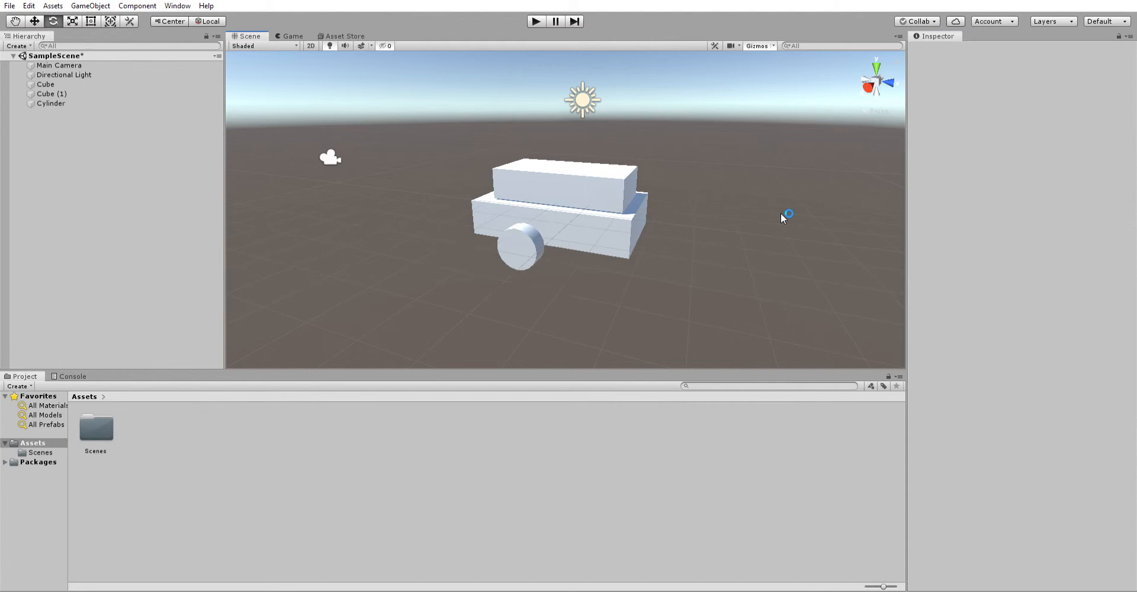
- Move the wheel against the lower block's side near one end, at about X -0.31, Y -0.79, Z 0.64
{"action": "left_click", "coordinate": [527, 245]}
{"action": "key", "text": "w"}
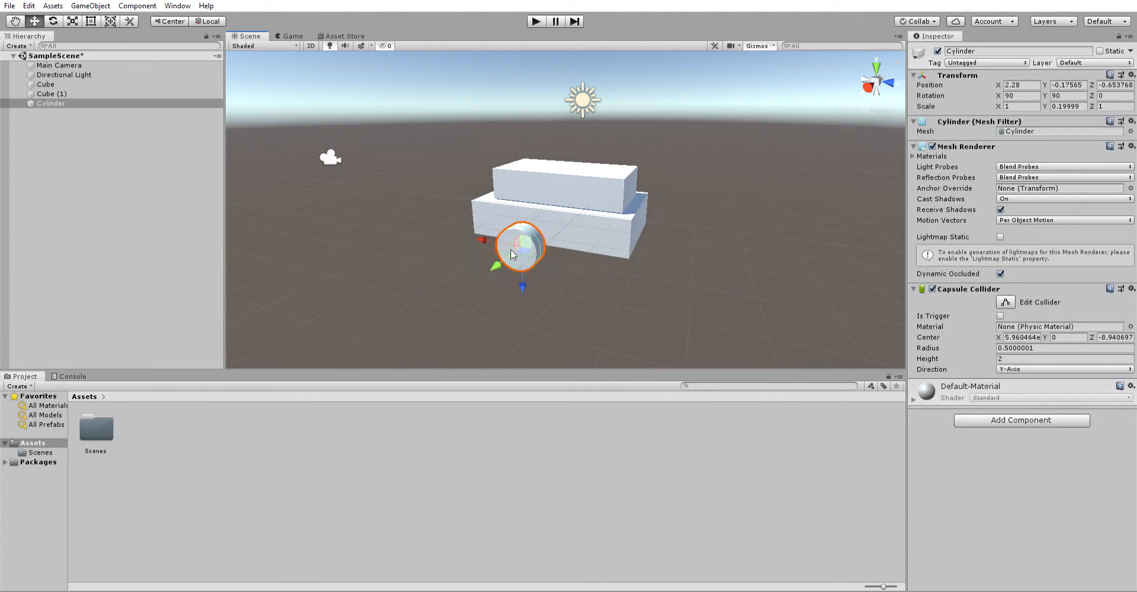
{"action": "left_click_drag", "start_coordinate": [513, 255], "coordinate": [560, 258]}
{"action": "left_click_drag", "start_coordinate": [527, 219], "coordinate": [547, 245]}
{"action": "left_click_drag", "start_coordinate": [550, 297], "coordinate": [550, 292]}
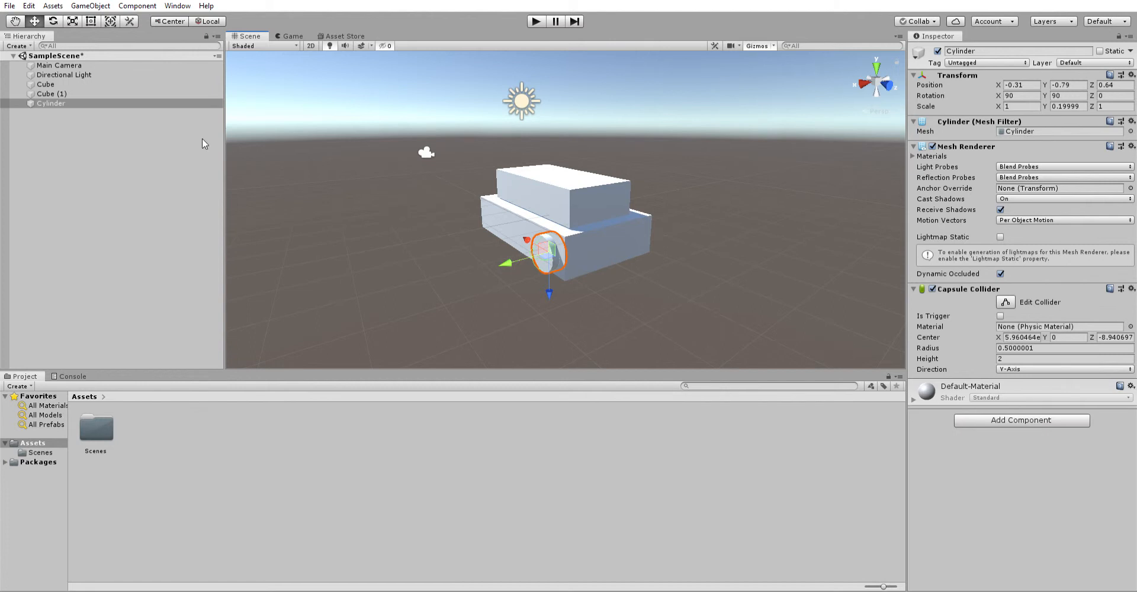
- Duplicate the wheel and move the copy along the same side of the lower block to Z -2.92
{"action": "left_click", "coordinate": [53, 103]}
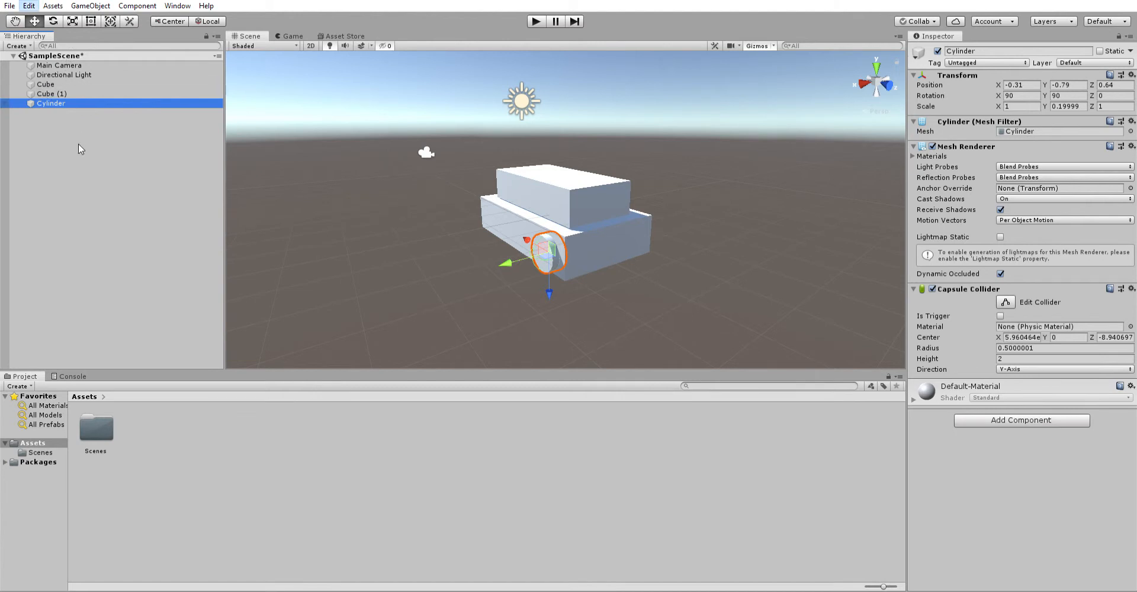
{"action": "left_click", "coordinate": [215, 138]}
{"action": "left_click", "coordinate": [112, 103]}
{"action": "left_click", "coordinate": [93, 93]}
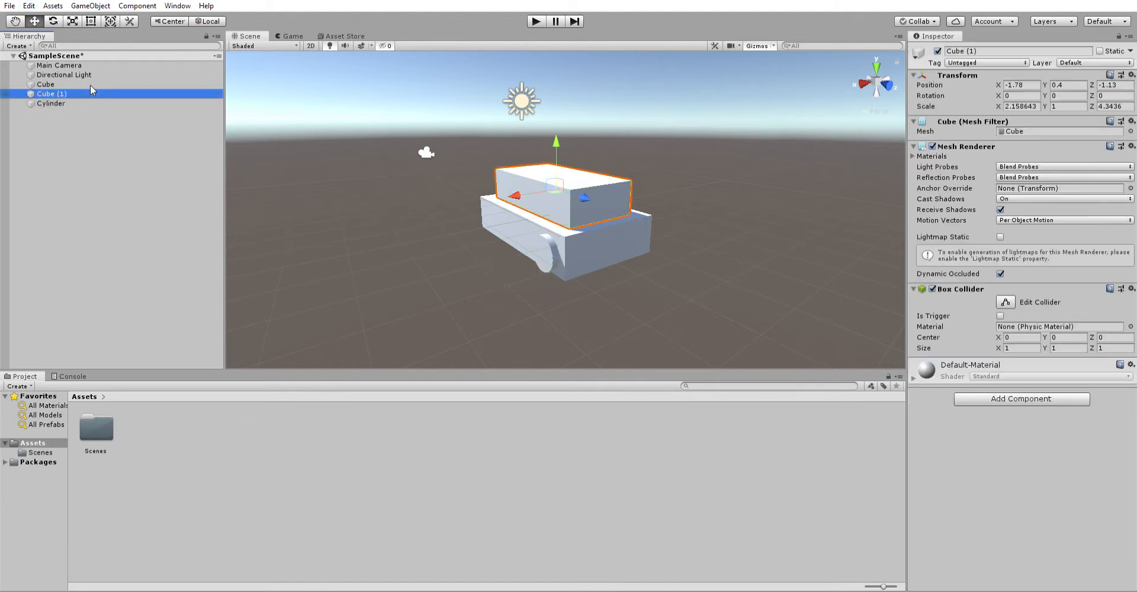
{"action": "left_click", "coordinate": [91, 101]}
{"action": "key", "text": "ctrl+d"}
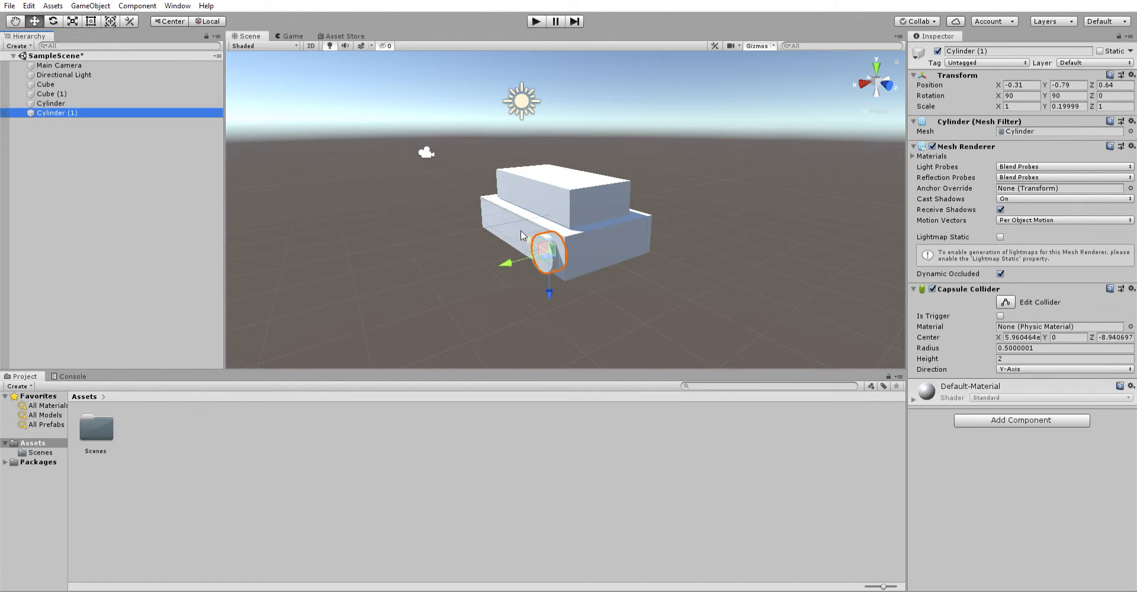
{"action": "left_click_drag", "start_coordinate": [520, 228], "coordinate": [453, 191]}
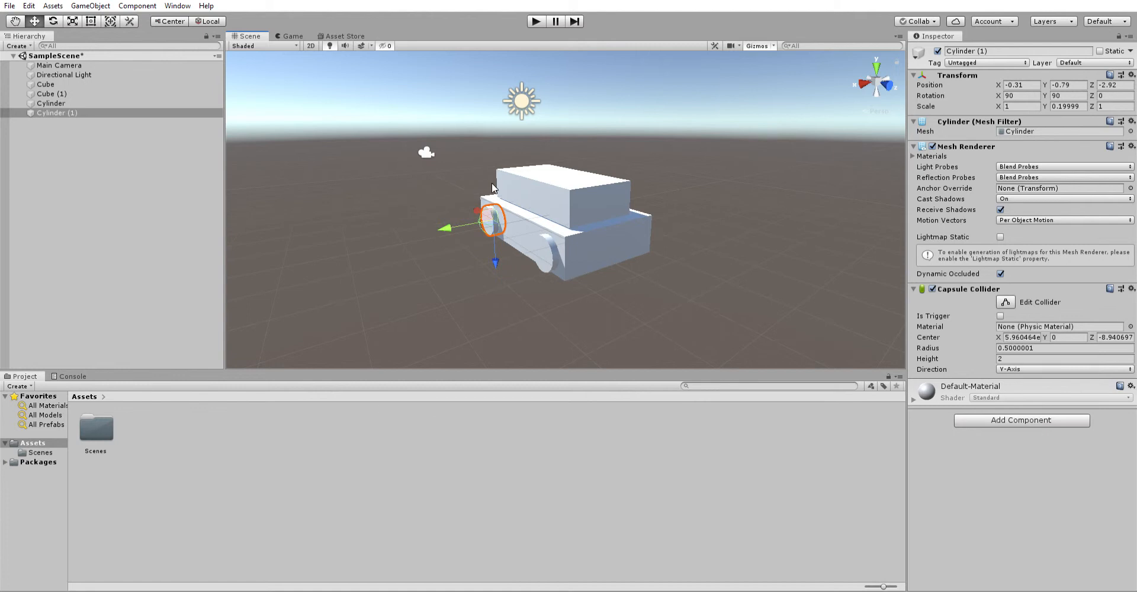
- Duplicate the second wheel and move the copy across to the opposite side of the body, at X -3.49
{"action": "key", "text": "ctrl+d"}
{"action": "left_click_drag", "start_coordinate": [645, 231], "coordinate": [492, 210], "text": "alt"}
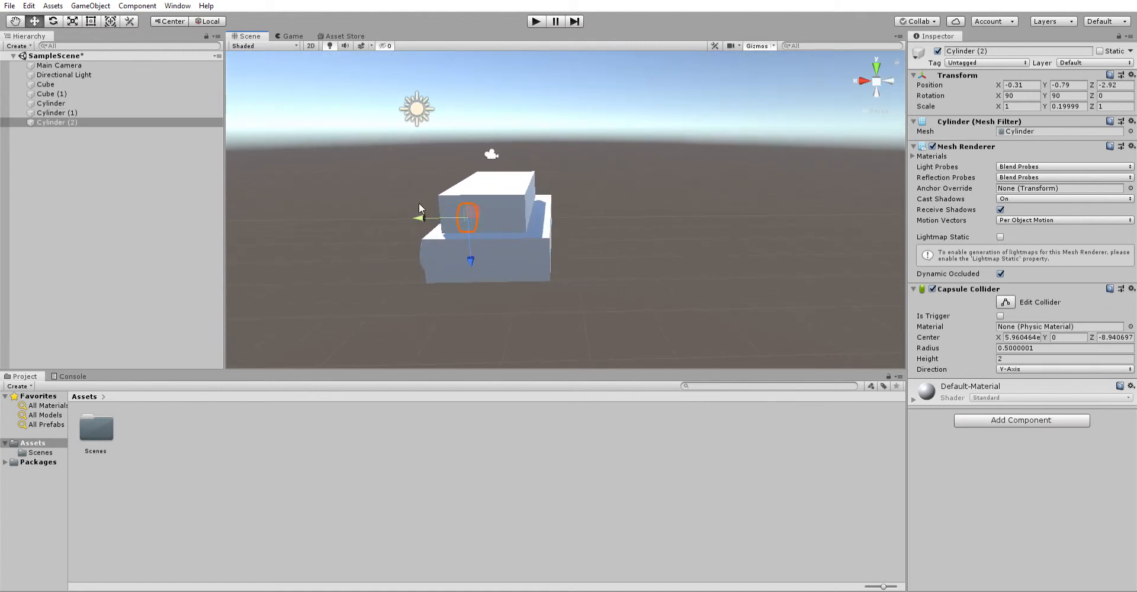
{"action": "left_click_drag", "start_coordinate": [420, 206], "coordinate": [373, 217]}
- Duplicate the third wheel and move the copy to the other end of that side, at Z 0.42
{"action": "key", "text": "ctrl+d"}
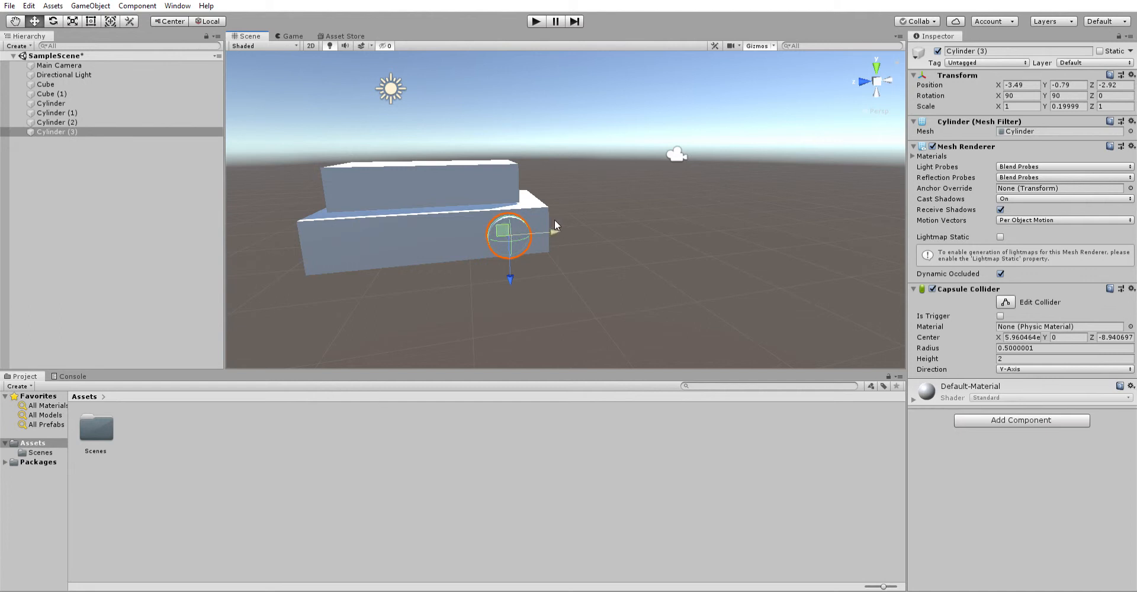
{"action": "left_click_drag", "start_coordinate": [555, 227], "coordinate": [423, 226]}
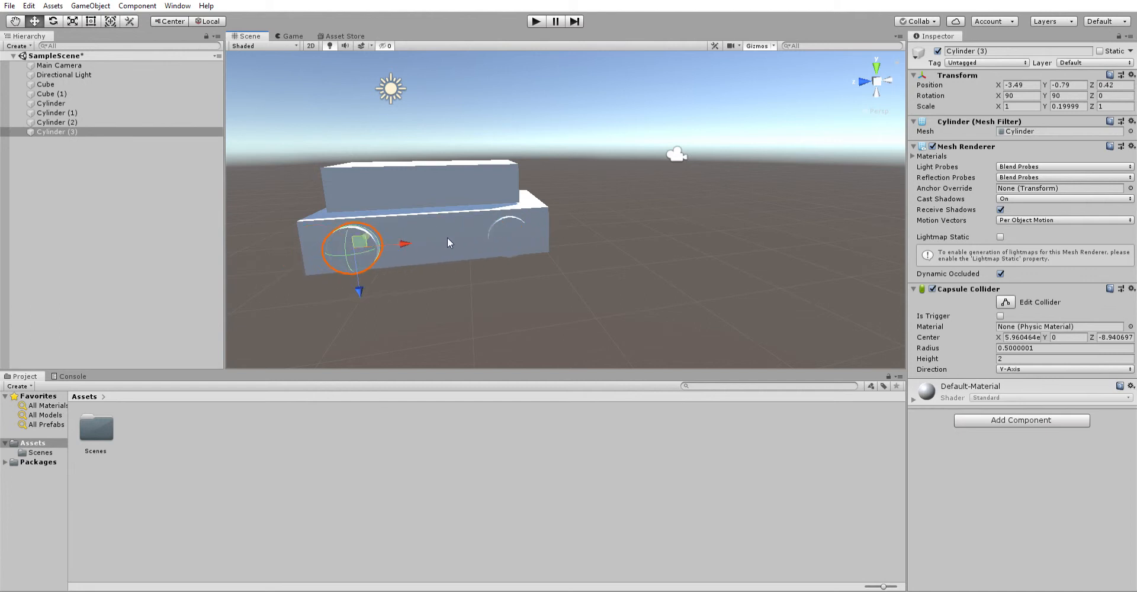
{"action": "left_click_drag", "start_coordinate": [488, 237], "coordinate": [622, 219], "text": "alt"}
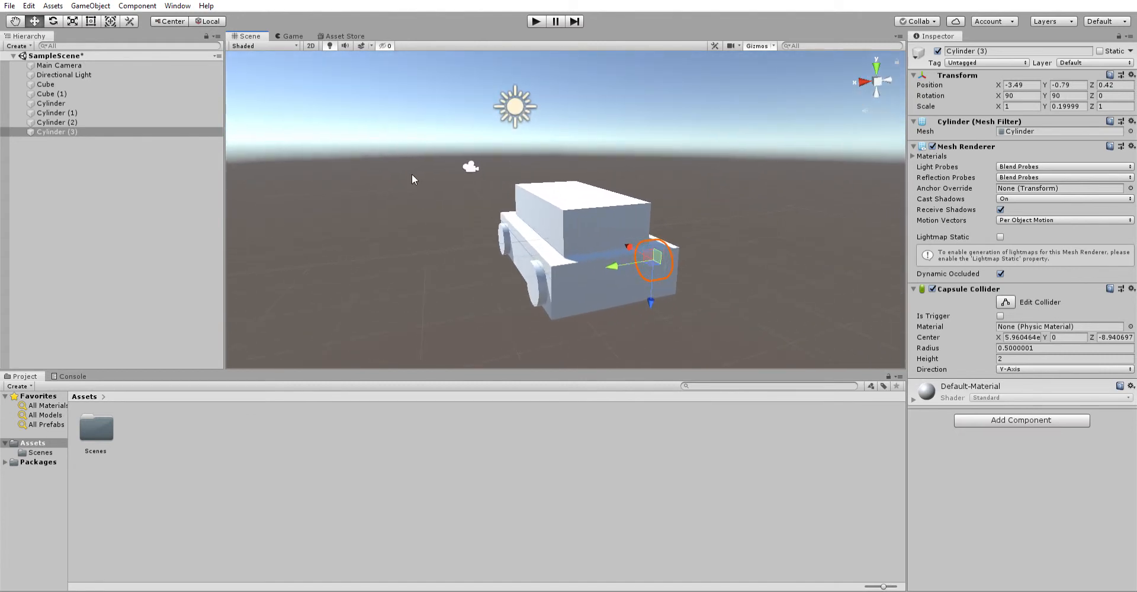
- Try moving the lower block on its own, separately from the other car parts
{"action": "left_click", "coordinate": [78, 131]}
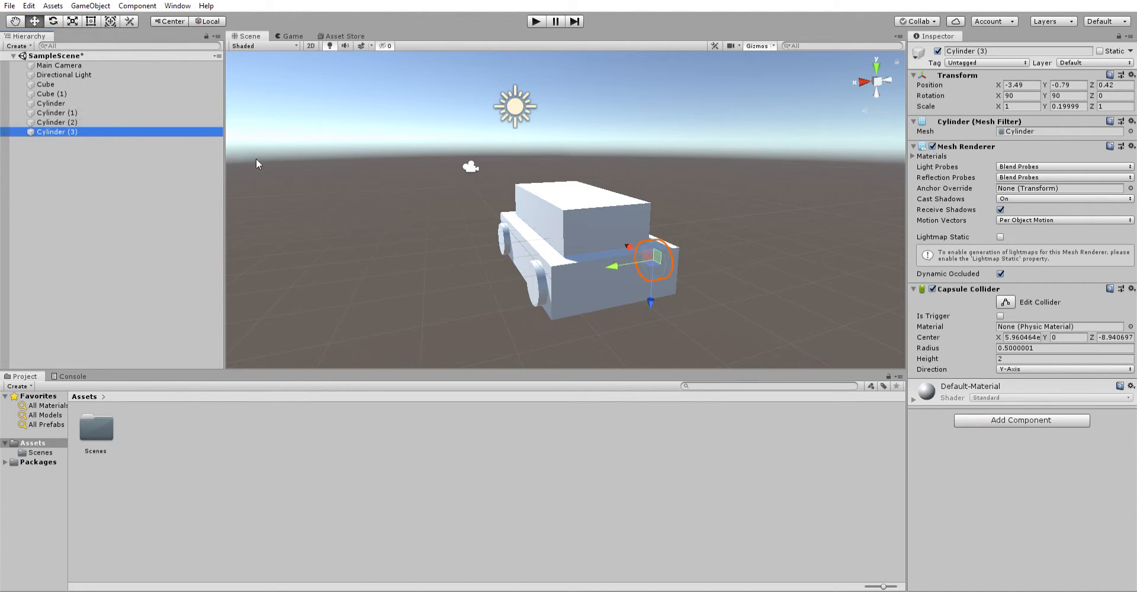
{"action": "left_click", "coordinate": [592, 264]}
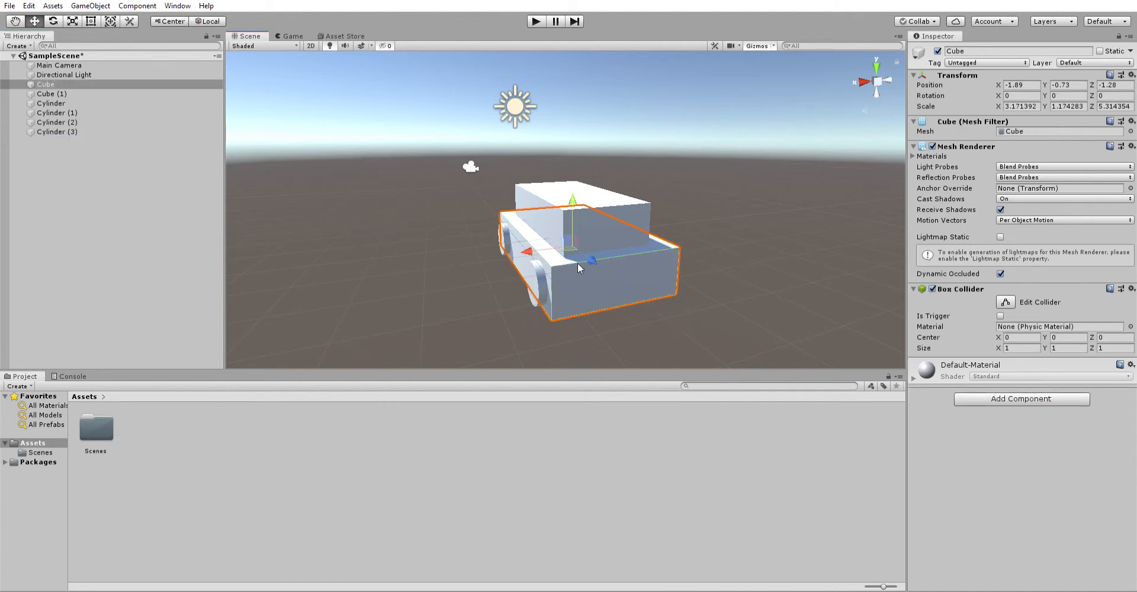
{"action": "left_click_drag", "start_coordinate": [575, 256], "coordinate": [608, 256]}
{"action": "left_click", "coordinate": [66, 83]}
{"action": "key", "text": "Down"}
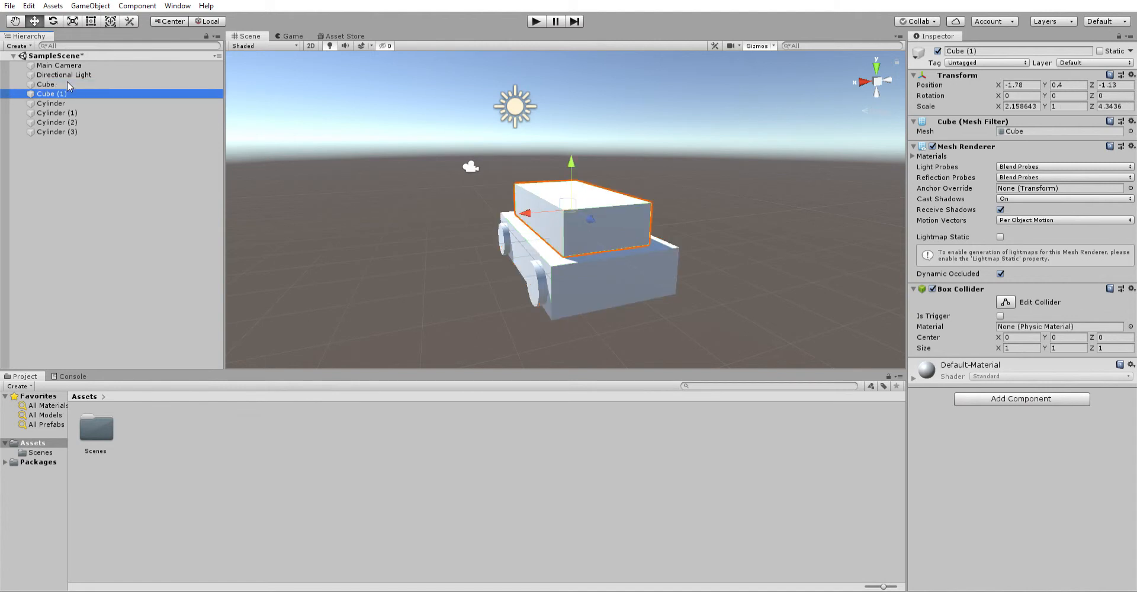
- Select both cubes and all four cylinders and move them together a short distance along X
{"action": "left_click", "coordinate": [70, 84]}
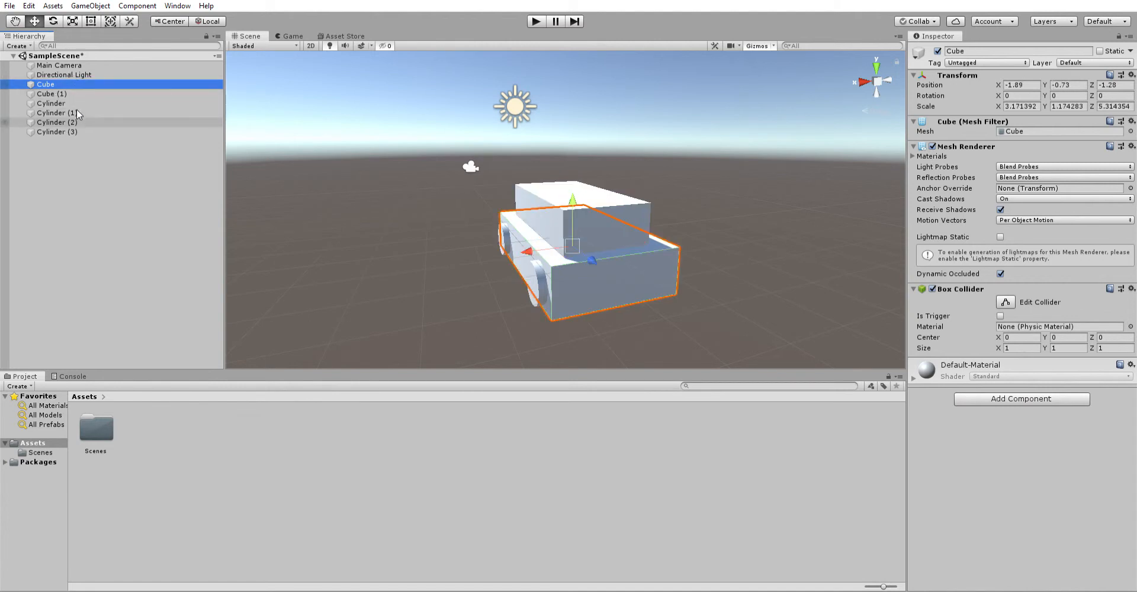
{"action": "left_click", "coordinate": [95, 131], "text": "shift"}
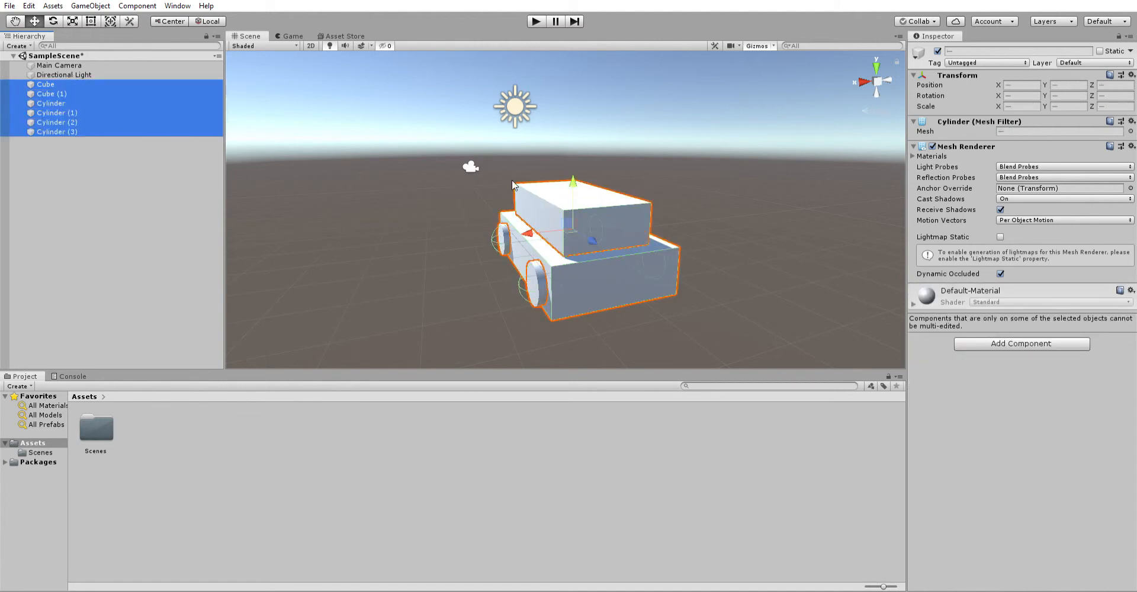
{"action": "left_click_drag", "start_coordinate": [530, 231], "coordinate": [548, 218]}
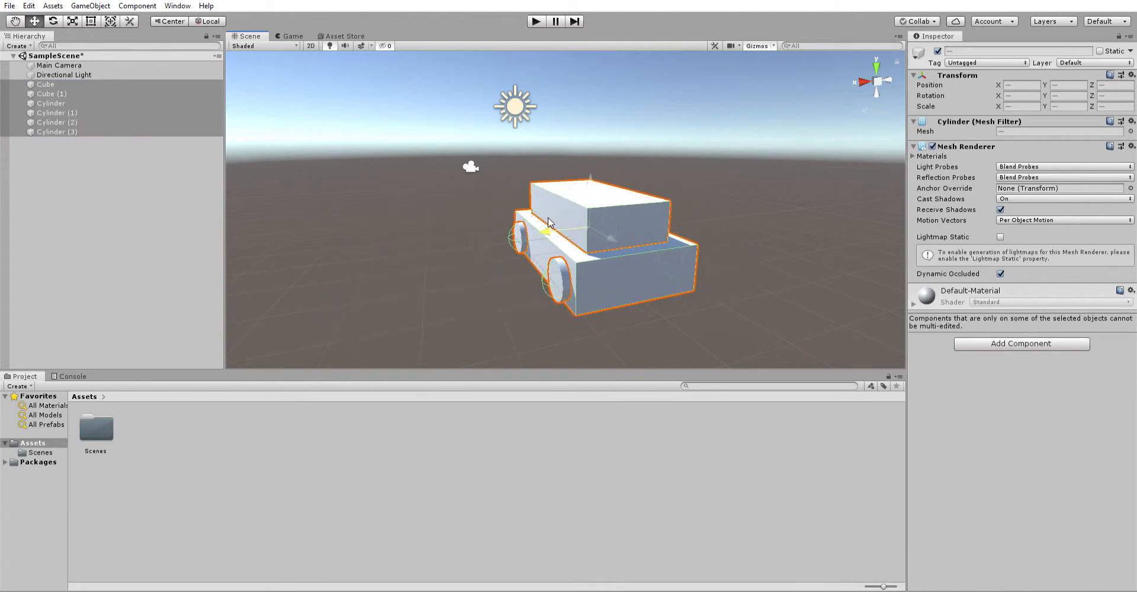
- Rotate all six selected car parts together and undo the rotation
{"action": "key", "text": "e"}
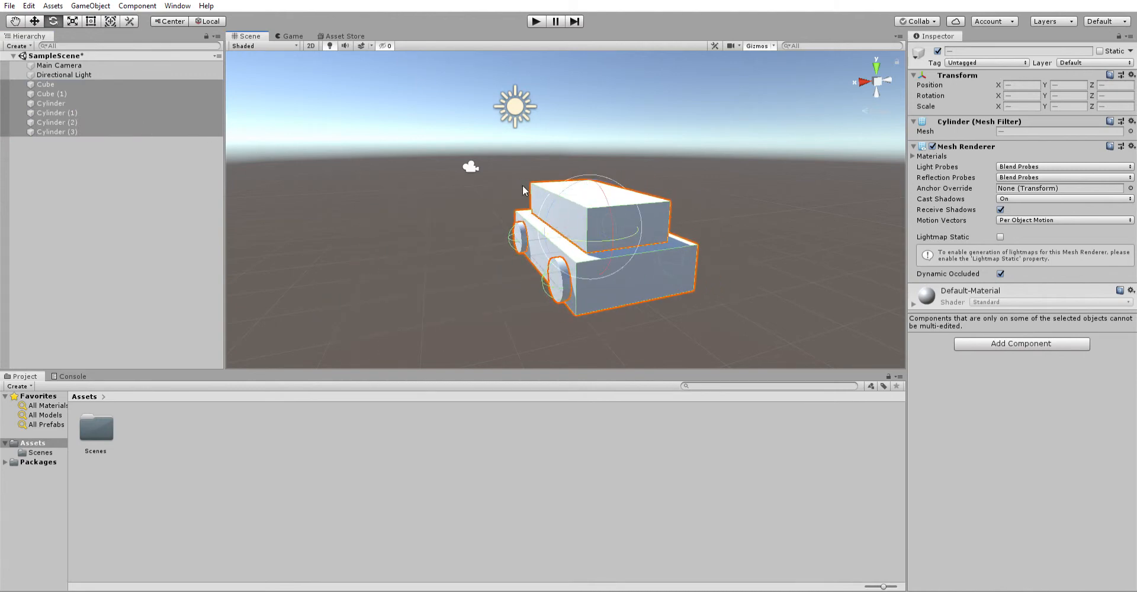
{"action": "left_click_drag", "start_coordinate": [562, 195], "coordinate": [614, 154]}
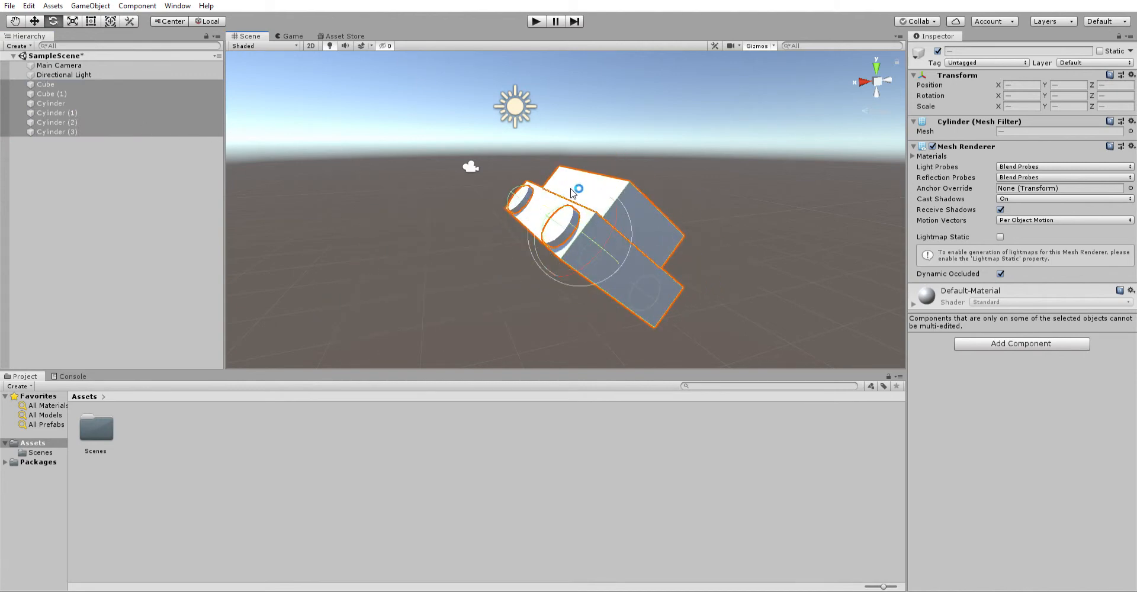
{"action": "key", "text": "ctrl+z"}
- Scale all six selected car parts together uniformly
{"action": "key", "text": "r"}
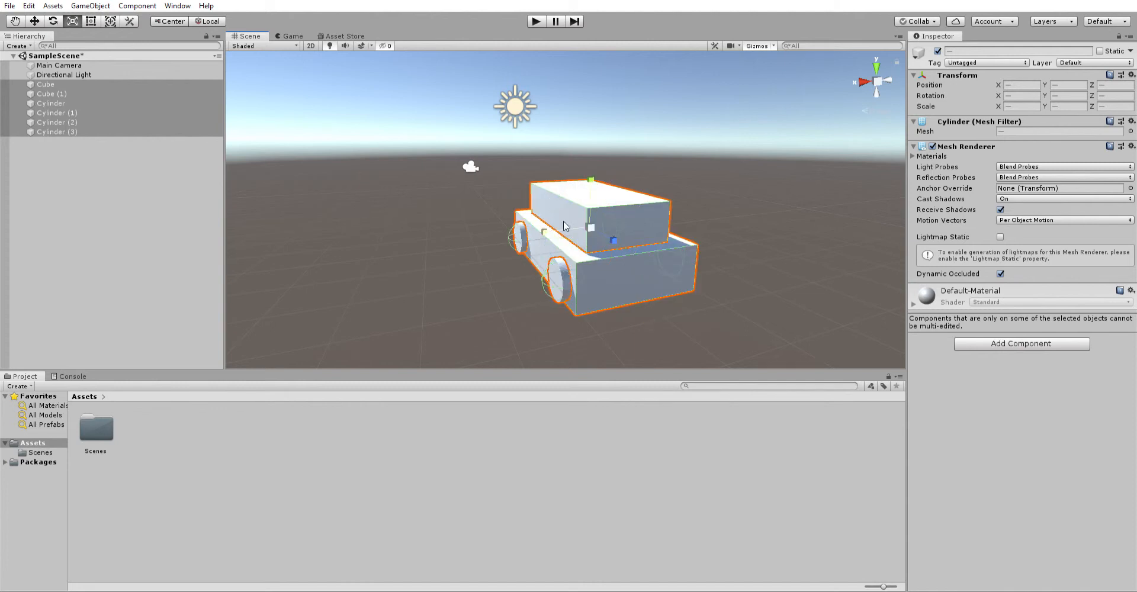
{"action": "left_click_drag", "start_coordinate": [591, 226], "coordinate": [407, 211]}
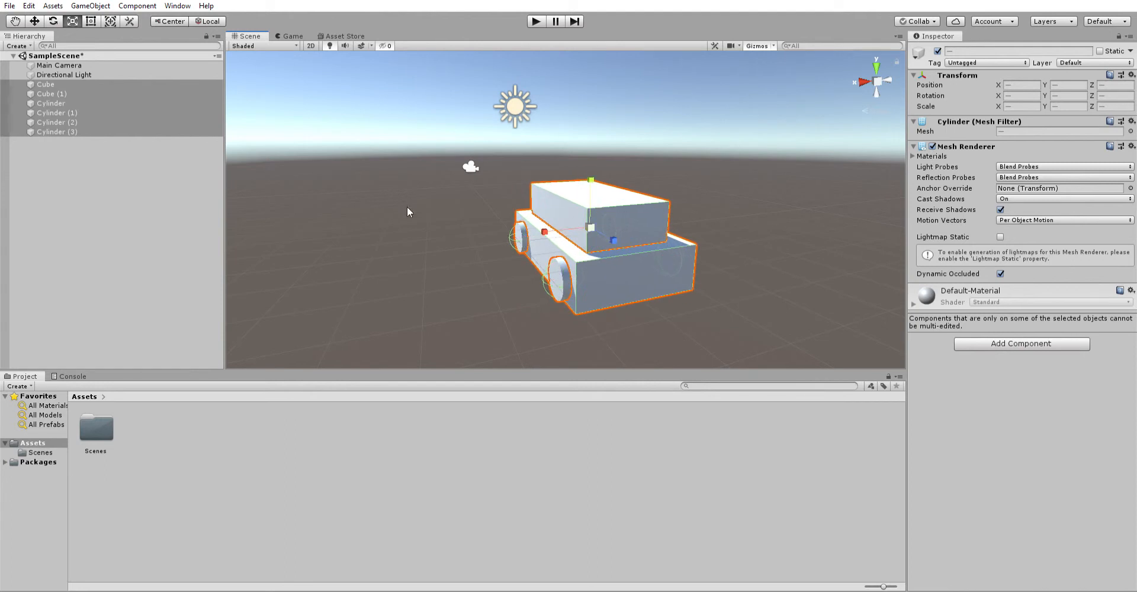
- Create an empty game object in the scene and name it Car
{"action": "left_click", "coordinate": [80, 135]}
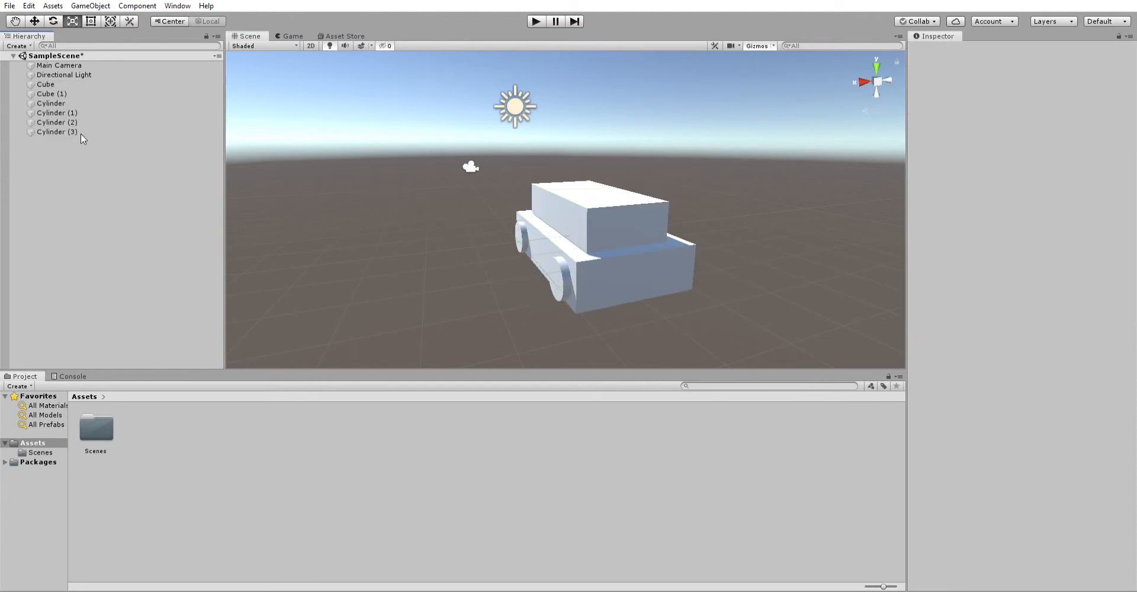
{"action": "left_click", "coordinate": [56, 84]}
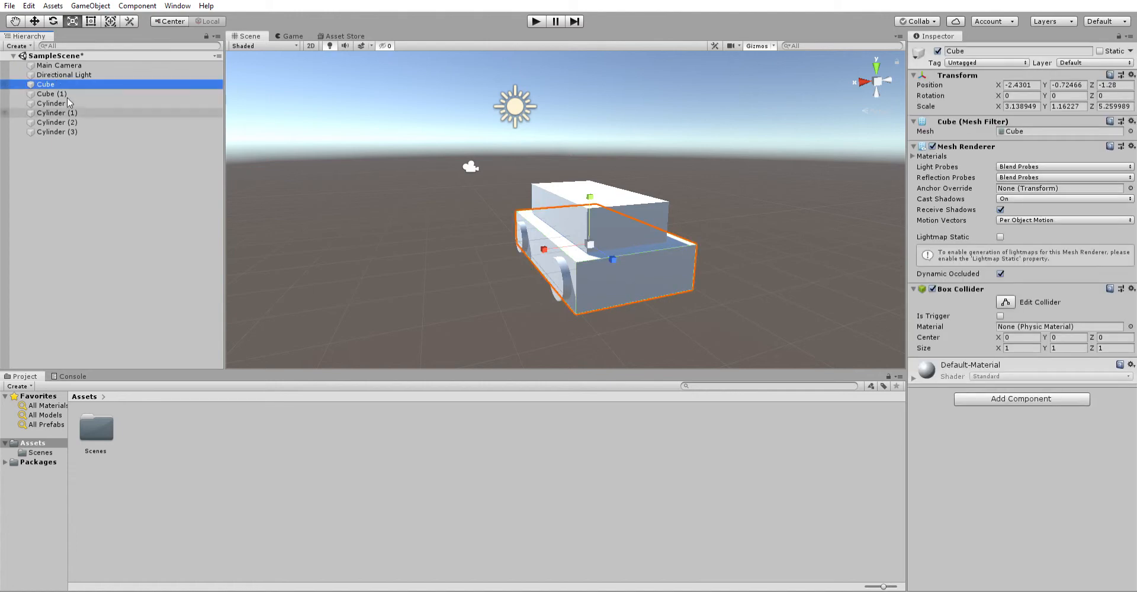
{"action": "left_click", "coordinate": [92, 131], "text": "shift"}
{"action": "left_click", "coordinate": [106, 138]}
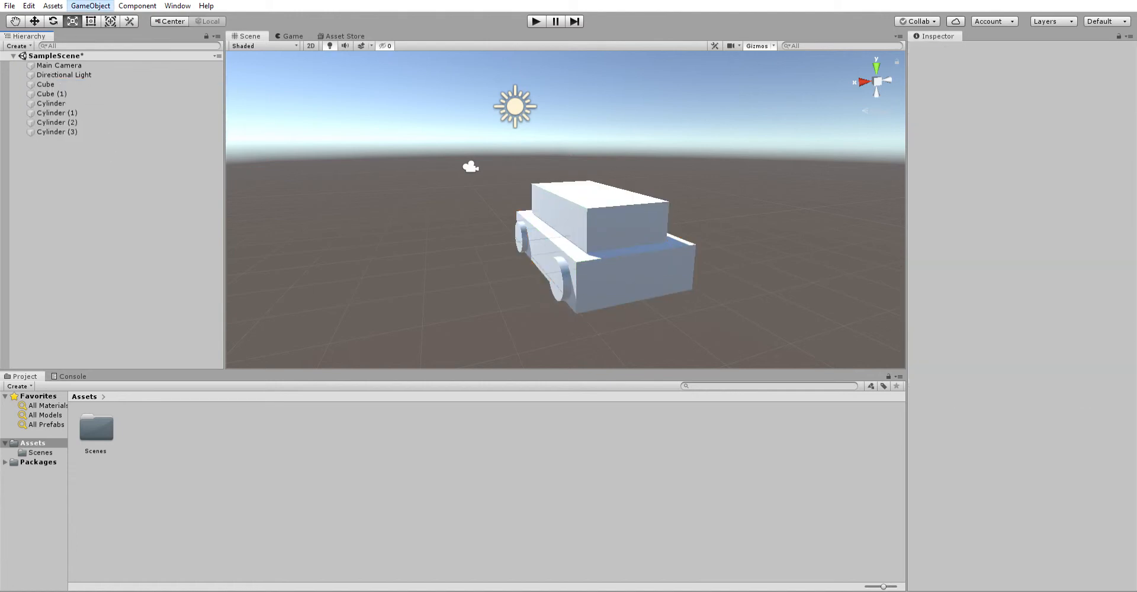
{"action": "key", "text": "ctrl+shift+n"}
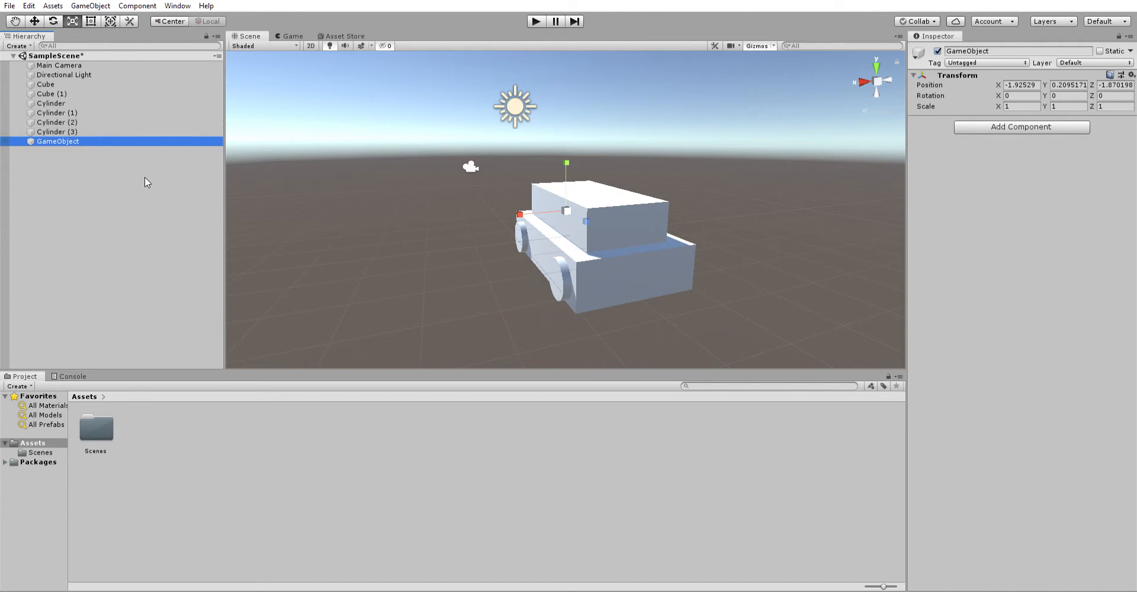
{"action": "key", "text": "F2"}
{"action": "type", "text": "Car"}
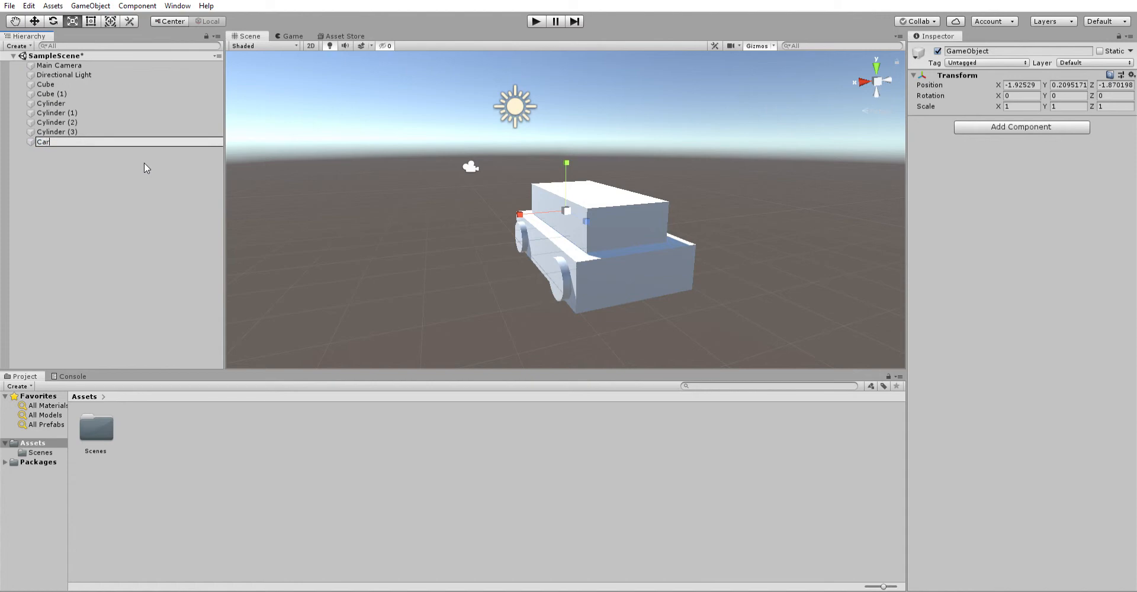
{"action": "left_click", "coordinate": [113, 172]}
- Make both cubes and all four cylinders children of the Car object
{"action": "left_click", "coordinate": [59, 84]}
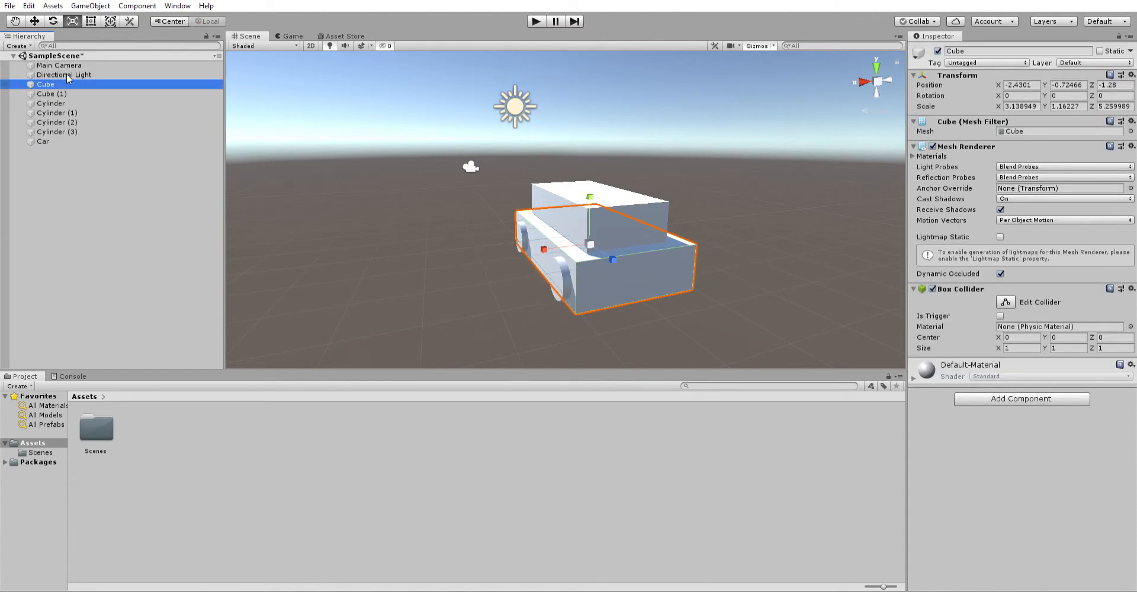
{"action": "left_click", "coordinate": [65, 131], "text": "shift"}
{"action": "left_click_drag", "start_coordinate": [65, 84], "coordinate": [67, 131]}
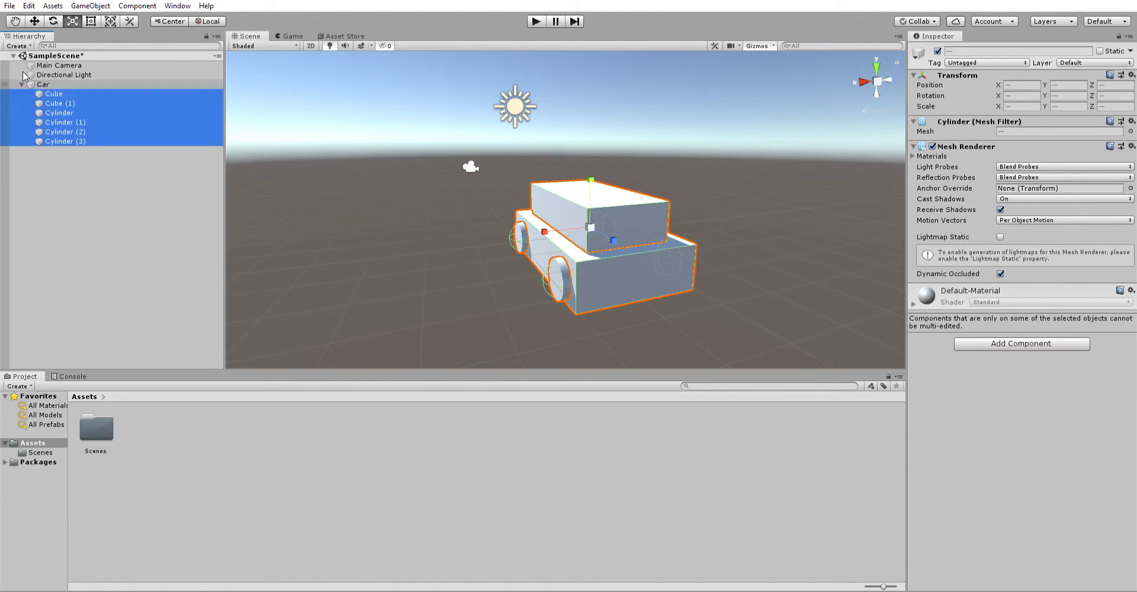
{"action": "left_click", "coordinate": [97, 159]}
- Scale the Car parent object down uniformly to about 0.93 on all axes
{"action": "left_click", "coordinate": [42, 84]}
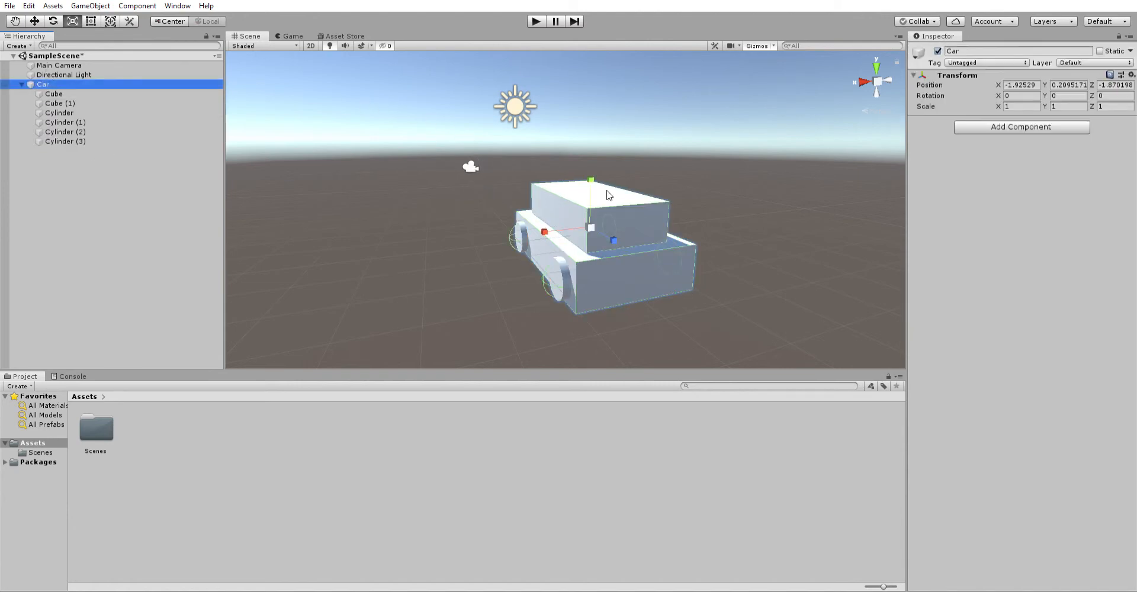
{"action": "left_click", "coordinate": [591, 222]}
{"action": "left_click_drag", "start_coordinate": [591, 222], "coordinate": [548, 225]}
{"action": "key", "text": "w"}
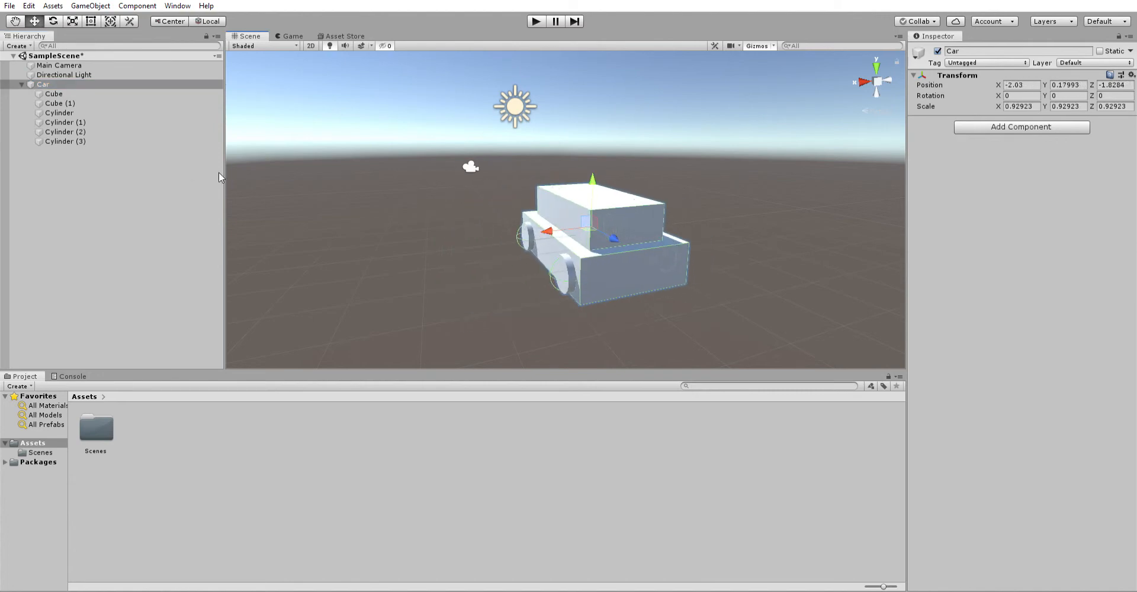
{"action": "left_click", "coordinate": [106, 159]}
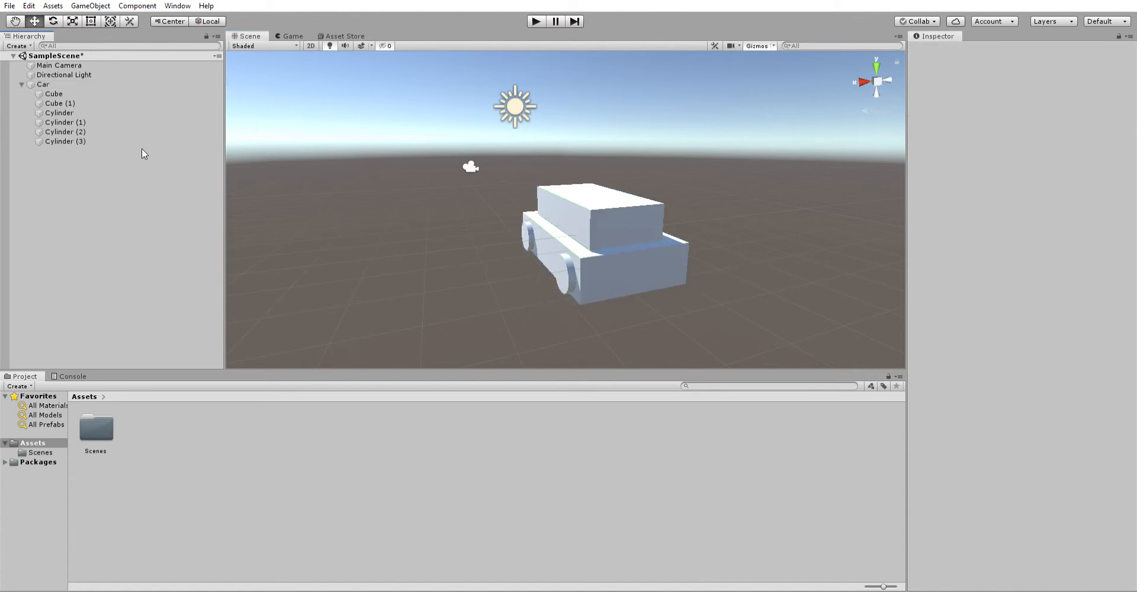
- Create a prefab in the Assets folder from the Car object, including its child parts
{"action": "left_click", "coordinate": [21, 85]}
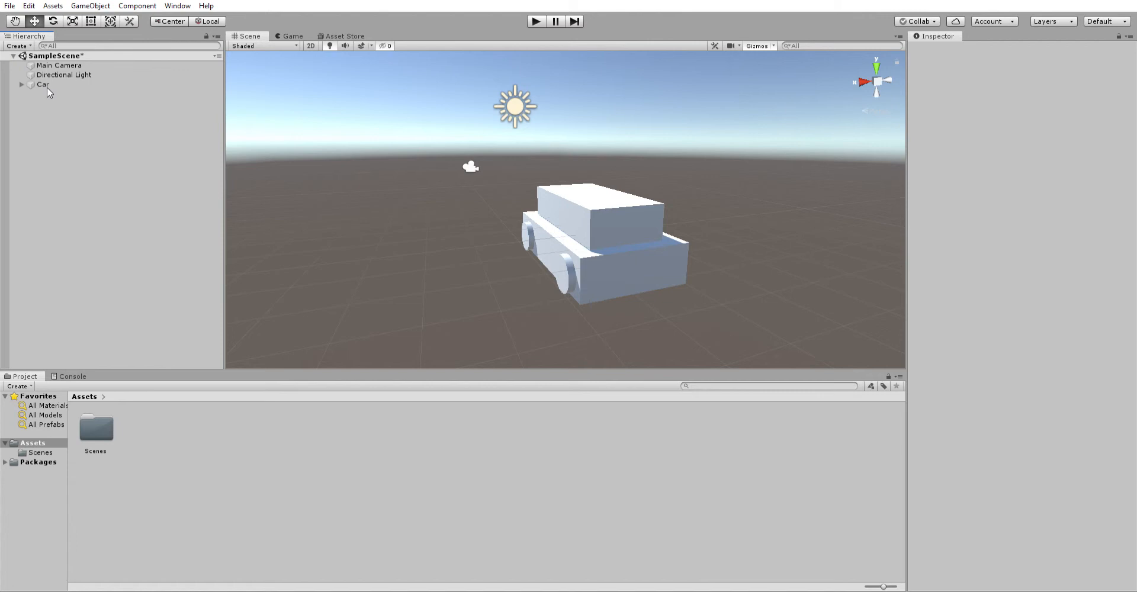
{"action": "left_click", "coordinate": [47, 86]}
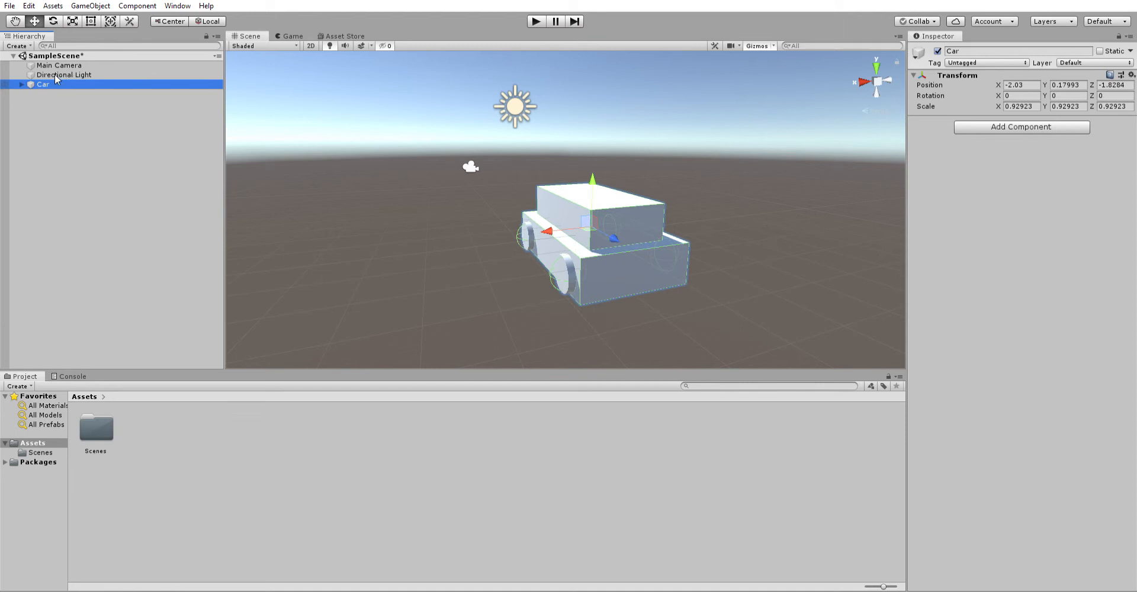
{"action": "left_click", "coordinate": [22, 84]}
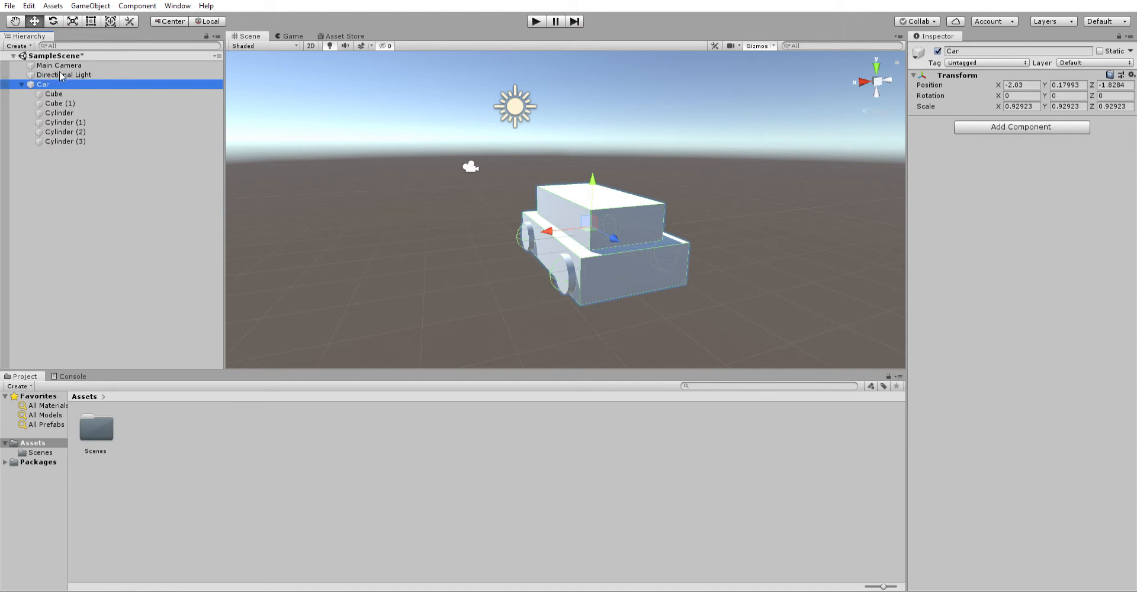
{"action": "left_click_drag", "start_coordinate": [60, 84], "coordinate": [170, 422]}
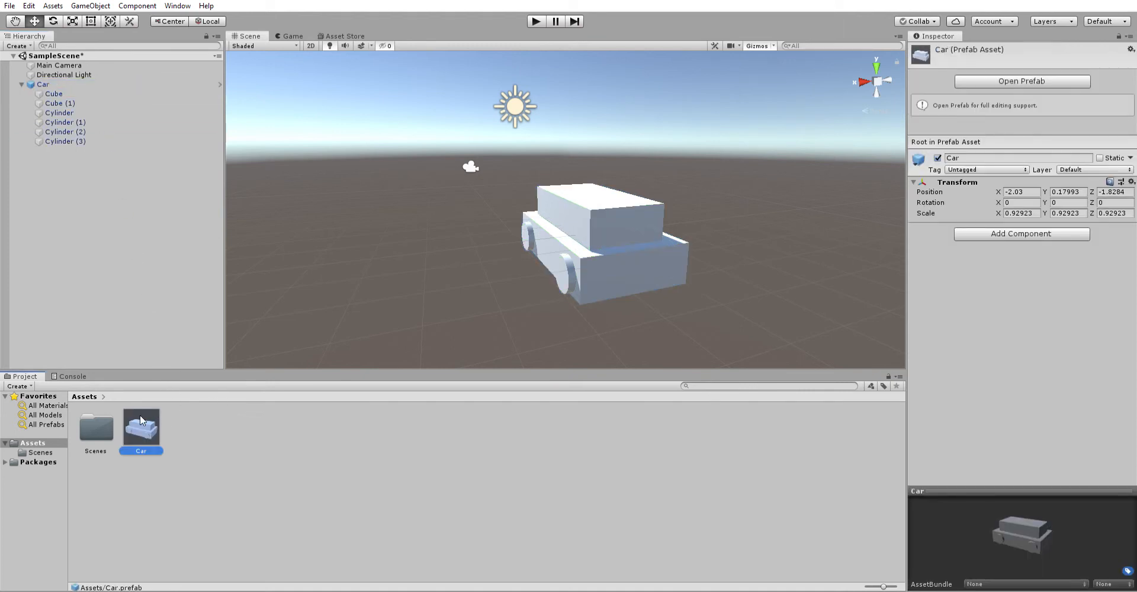
- View all prefabs in the project and open the Car prefab from the Assets folder in prefab editing mode
{"action": "left_click", "coordinate": [46, 424]}
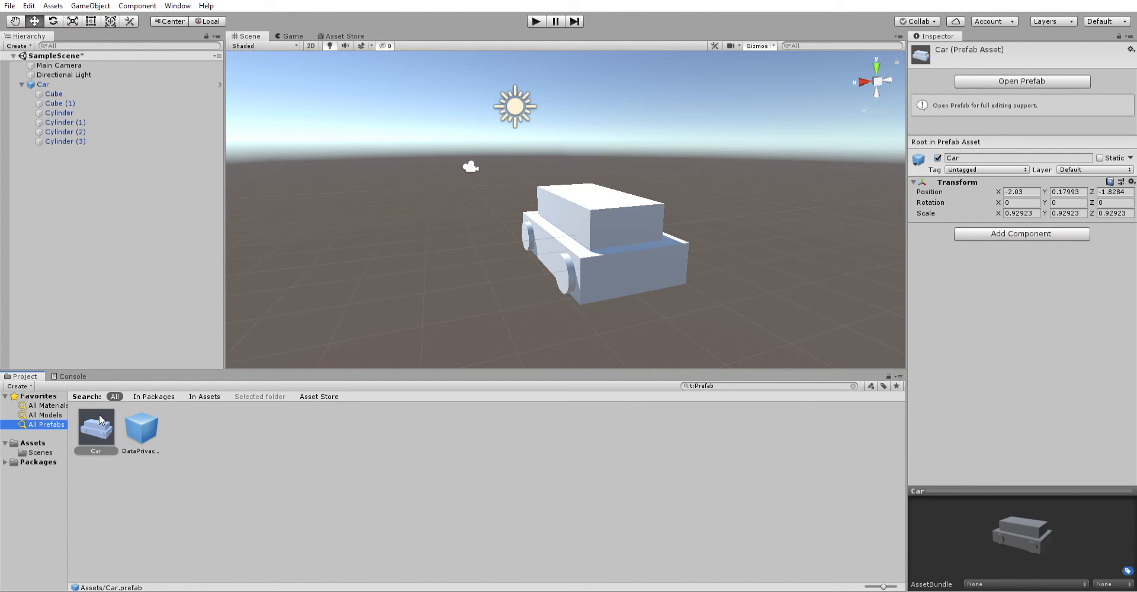
{"action": "left_click", "coordinate": [35, 441]}
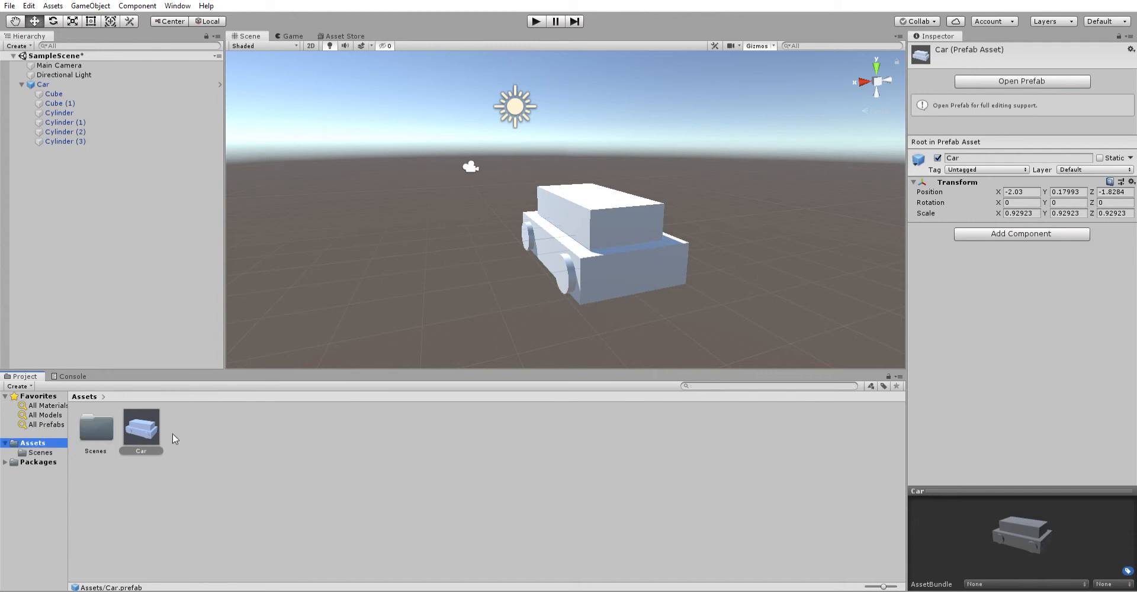
{"action": "double_click", "coordinate": [145, 415]}
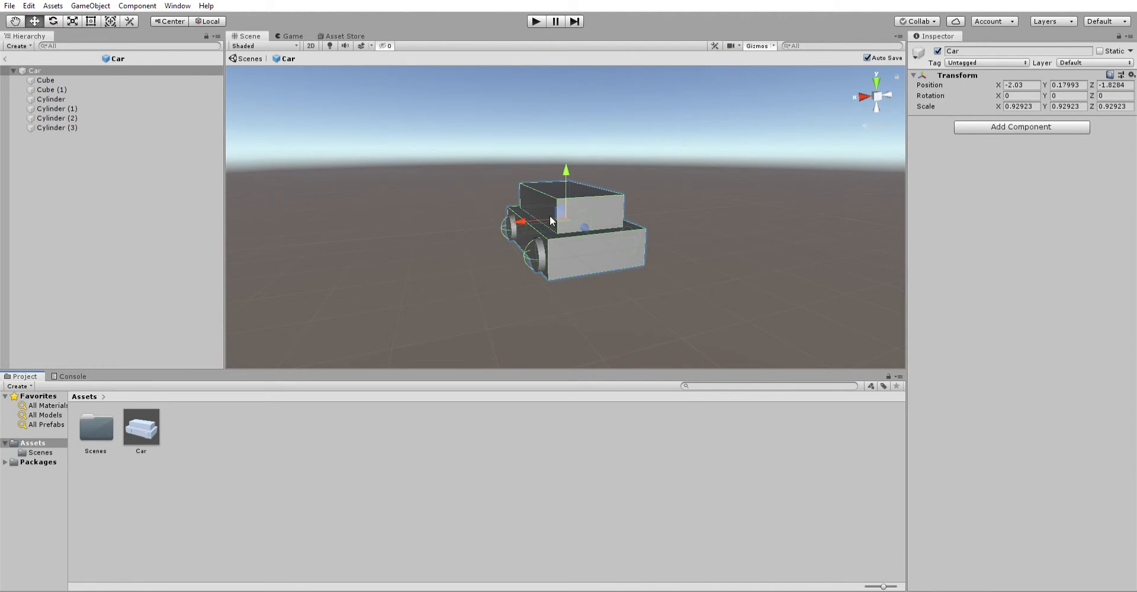
{"action": "left_click", "coordinate": [75, 57]}
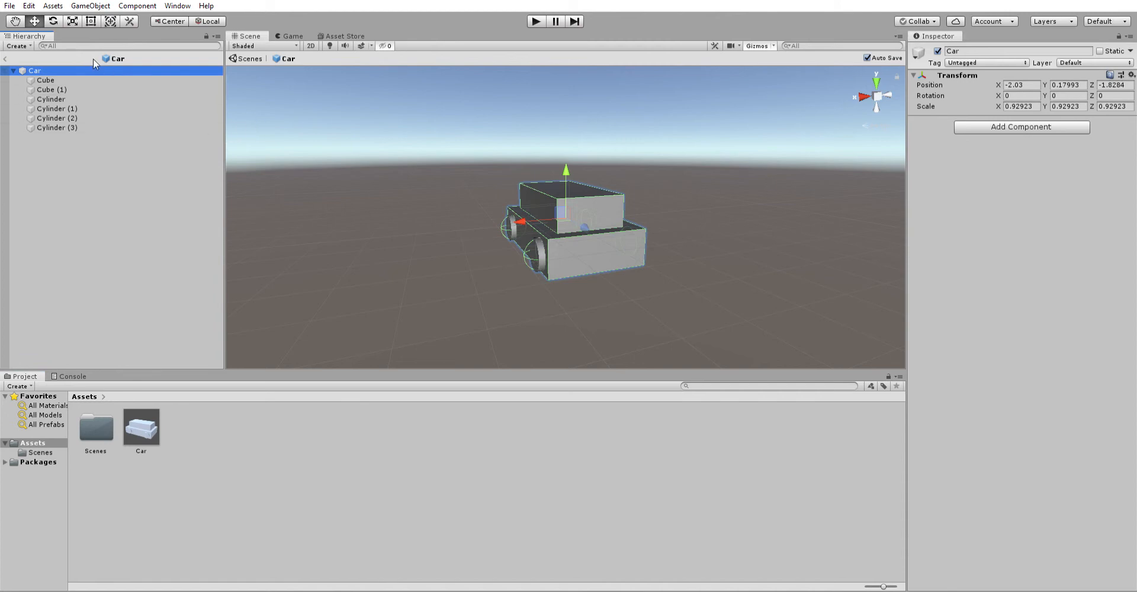
{"action": "left_click", "coordinate": [417, 219]}
- Leave the Car prefab by reopening SampleScene from the Scenes folder
{"action": "left_click", "coordinate": [48, 57]}
{"action": "left_click", "coordinate": [105, 410]}
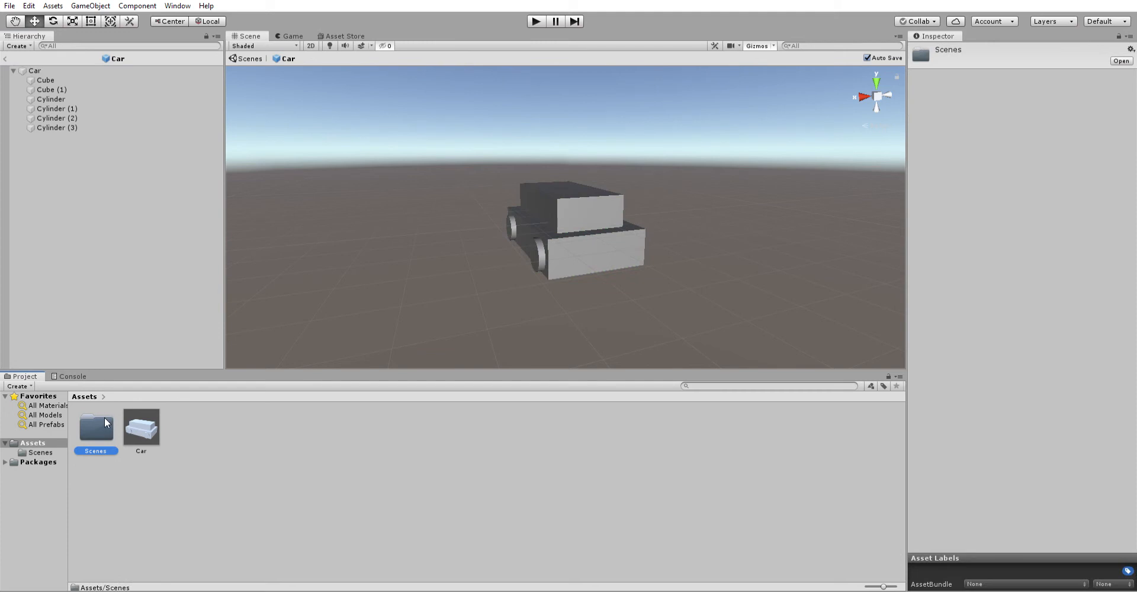
{"action": "double_click", "coordinate": [105, 417]}
{"action": "left_click", "coordinate": [107, 422]}
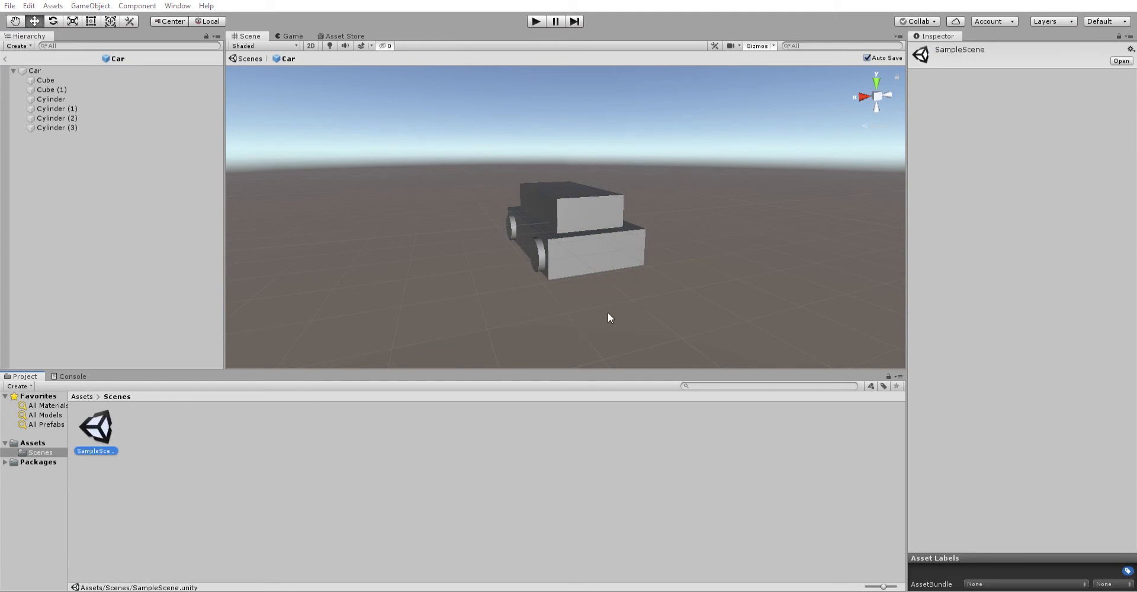
- Move the second Car instance along X to about 2.95, beside the first one
{"action": "left_click", "coordinate": [66, 65]}
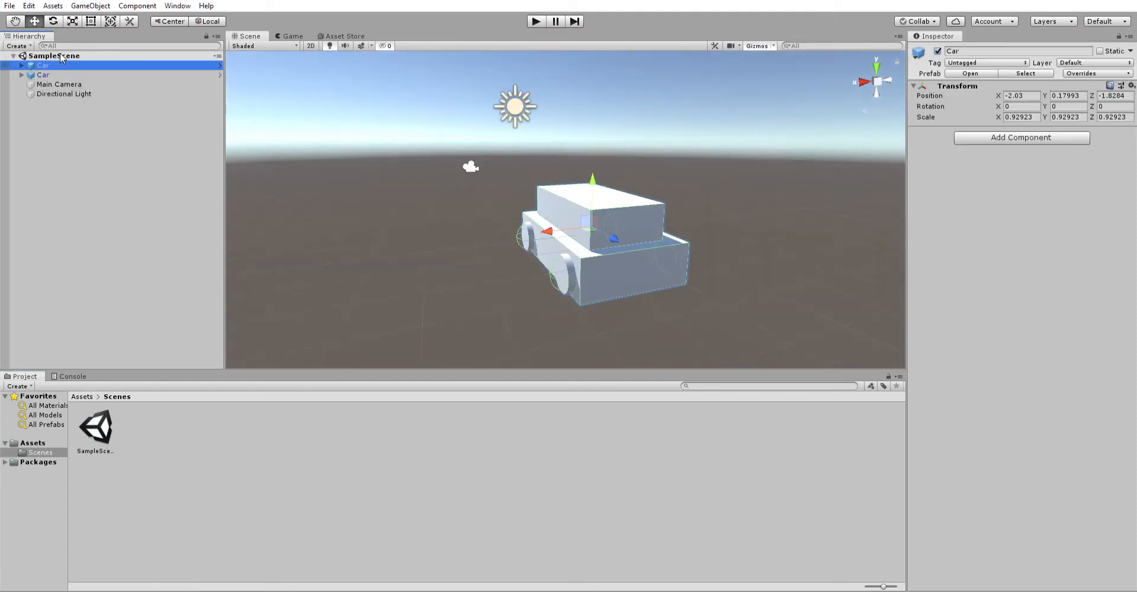
{"action": "left_click", "coordinate": [67, 71]}
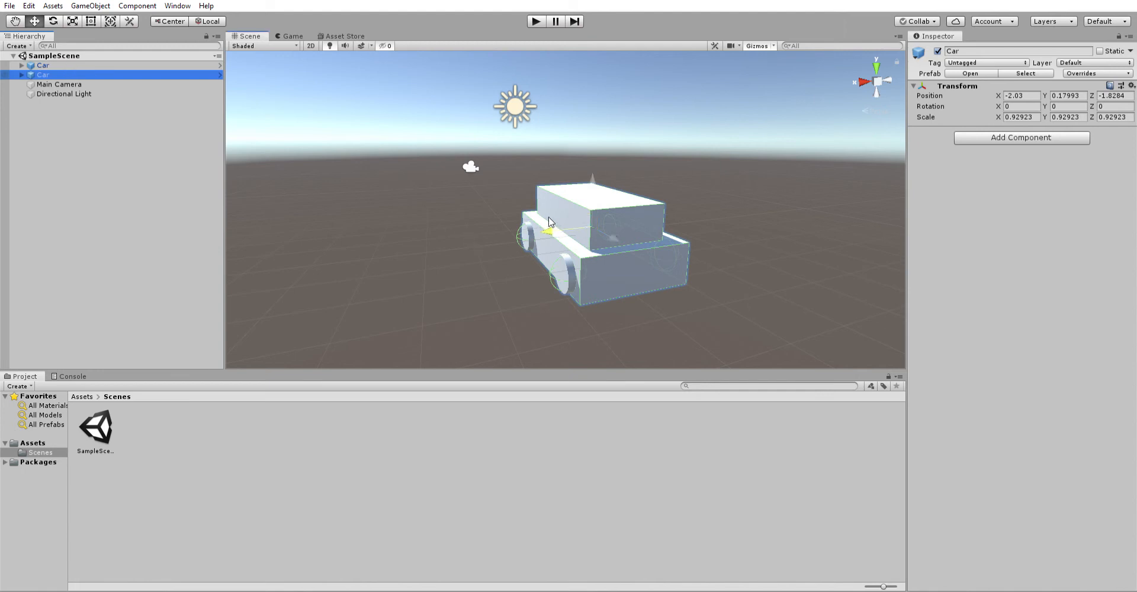
{"action": "left_click_drag", "start_coordinate": [547, 231], "coordinate": [404, 243]}
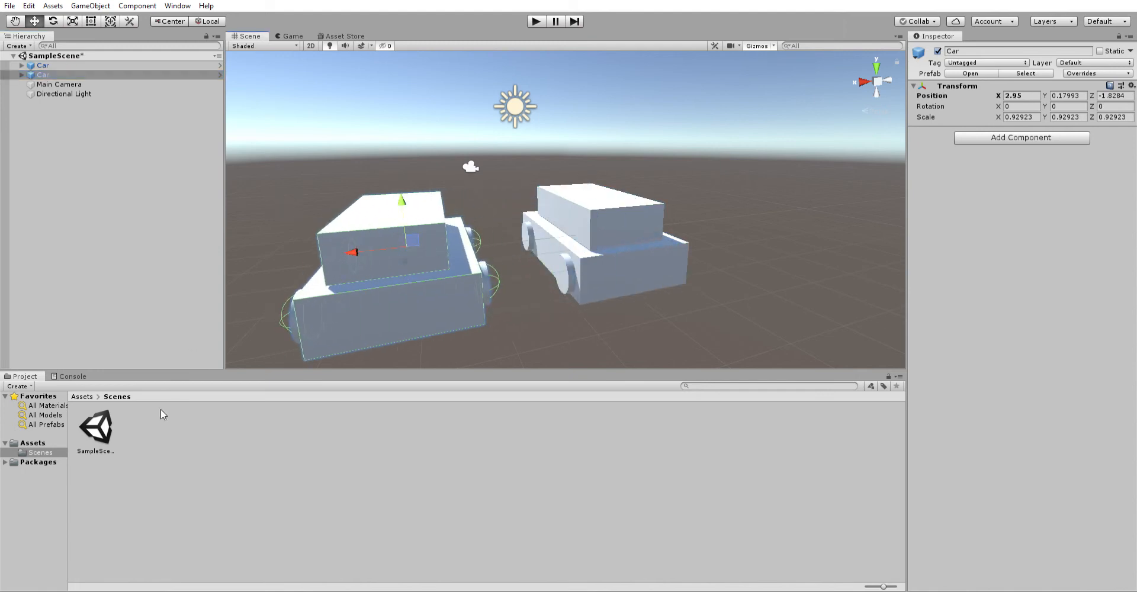
- Return to the Assets folder and open the Car prefab again
{"action": "left_click", "coordinate": [83, 396]}
{"action": "left_click", "coordinate": [141, 427]}
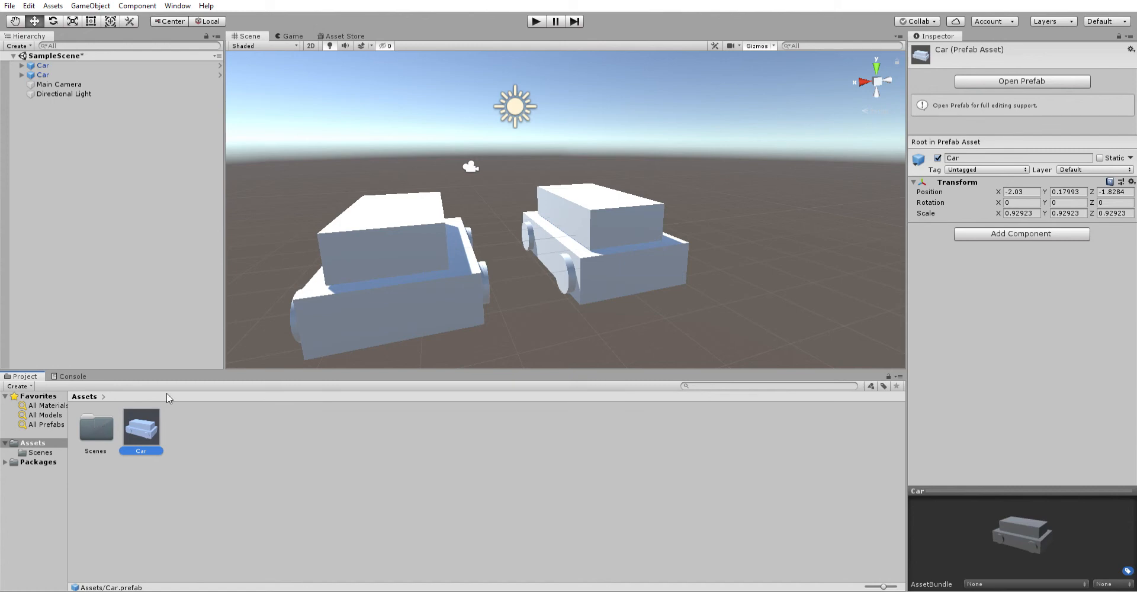
{"action": "double_click", "coordinate": [146, 418]}
- Reopen SampleScene from the Scenes folder and move the first Car instance along X to about 2.99
{"action": "double_click", "coordinate": [98, 421]}
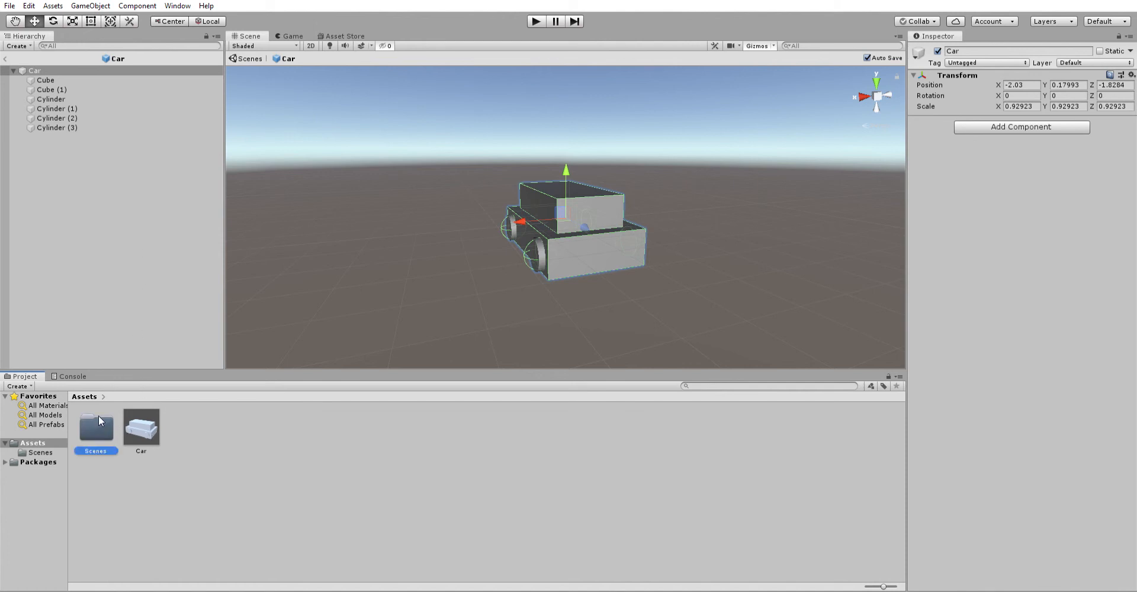
{"action": "left_click", "coordinate": [102, 415]}
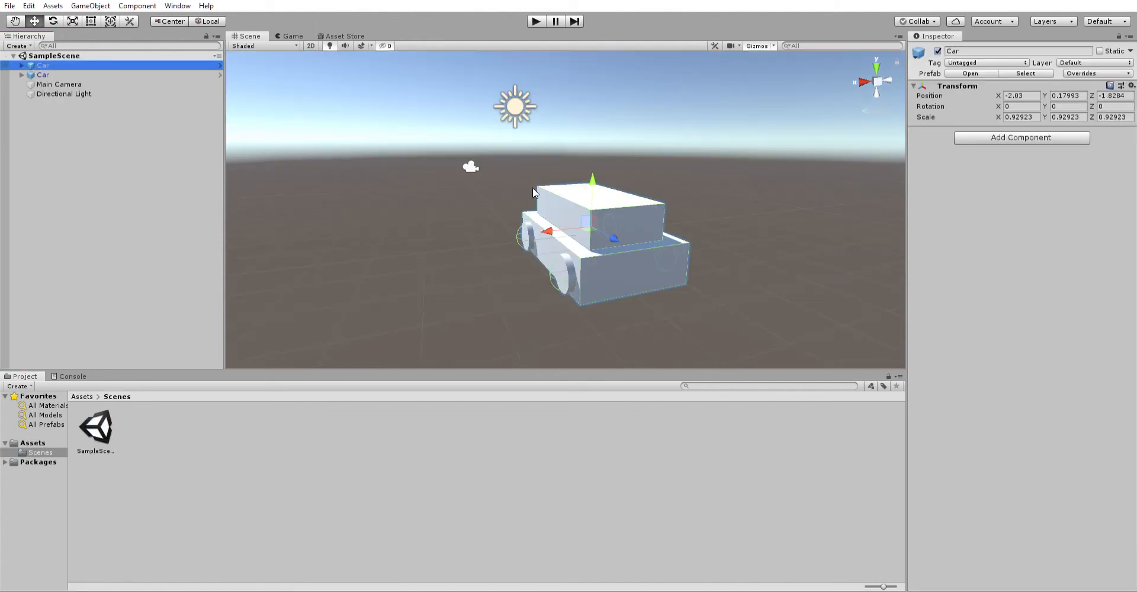
{"action": "left_click_drag", "start_coordinate": [565, 228], "coordinate": [349, 252]}
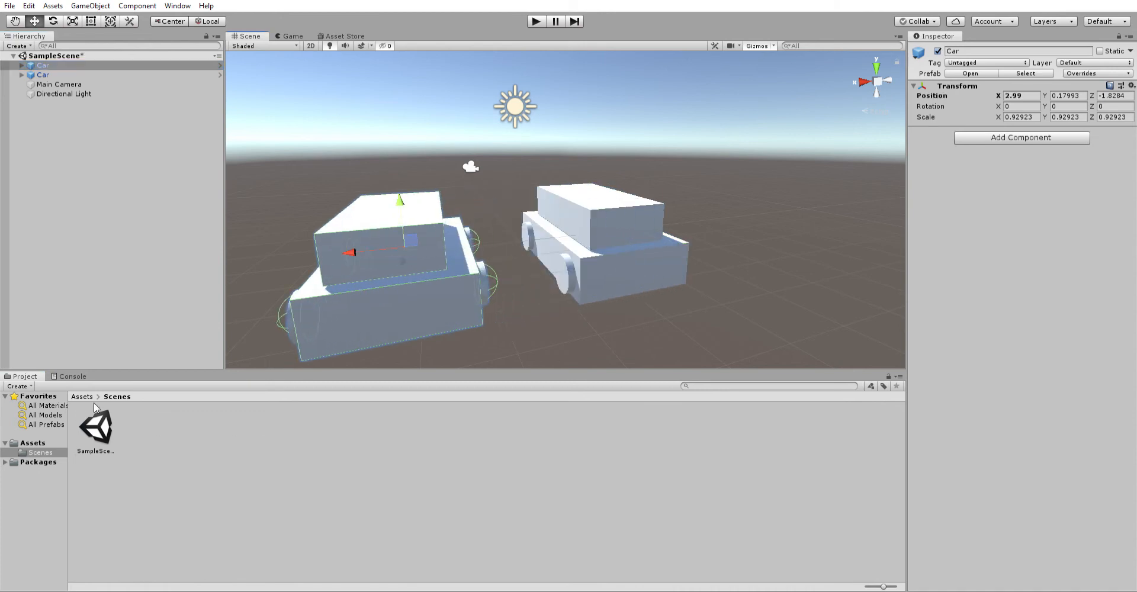
- Duplicate the other Car instance and move the copy along X to about -8.87
{"action": "left_click", "coordinate": [62, 73]}
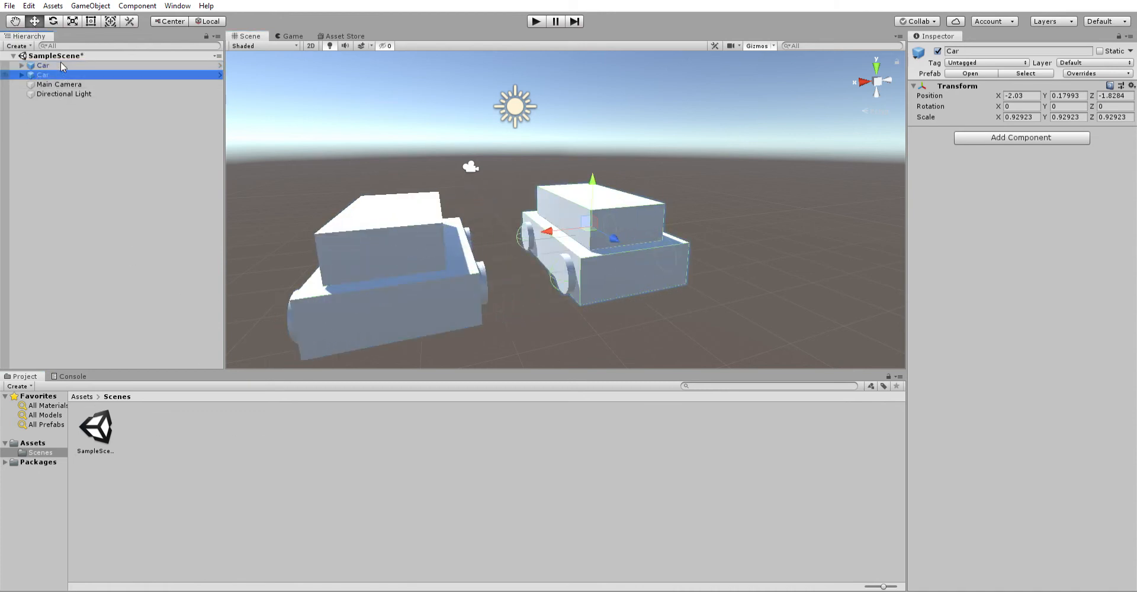
{"action": "key", "text": "ctrl+d"}
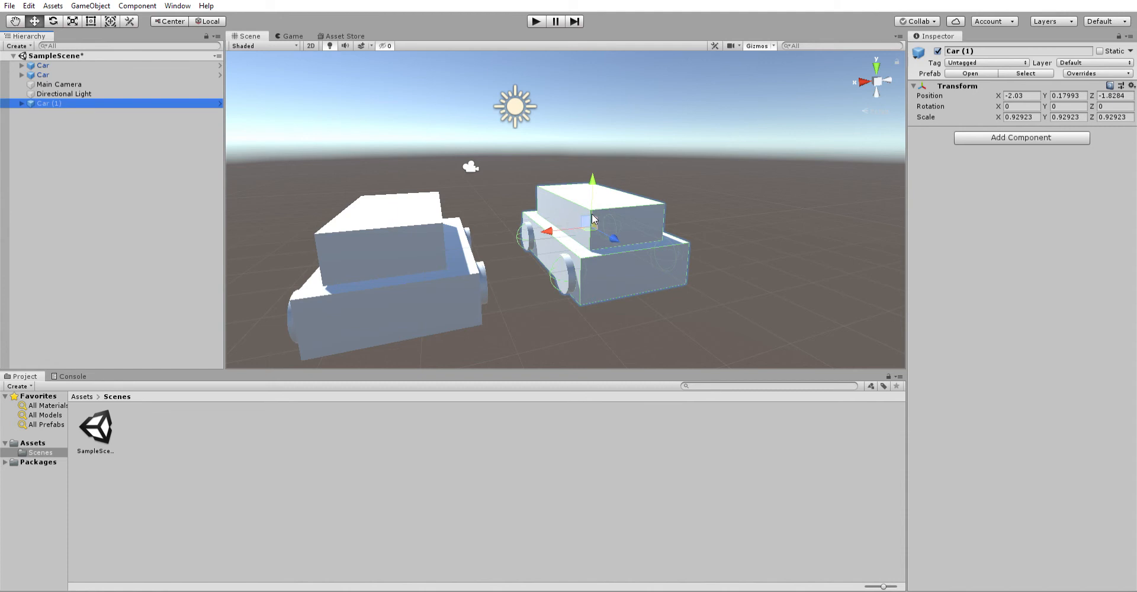
{"action": "left_click_drag", "start_coordinate": [563, 225], "coordinate": [758, 178]}
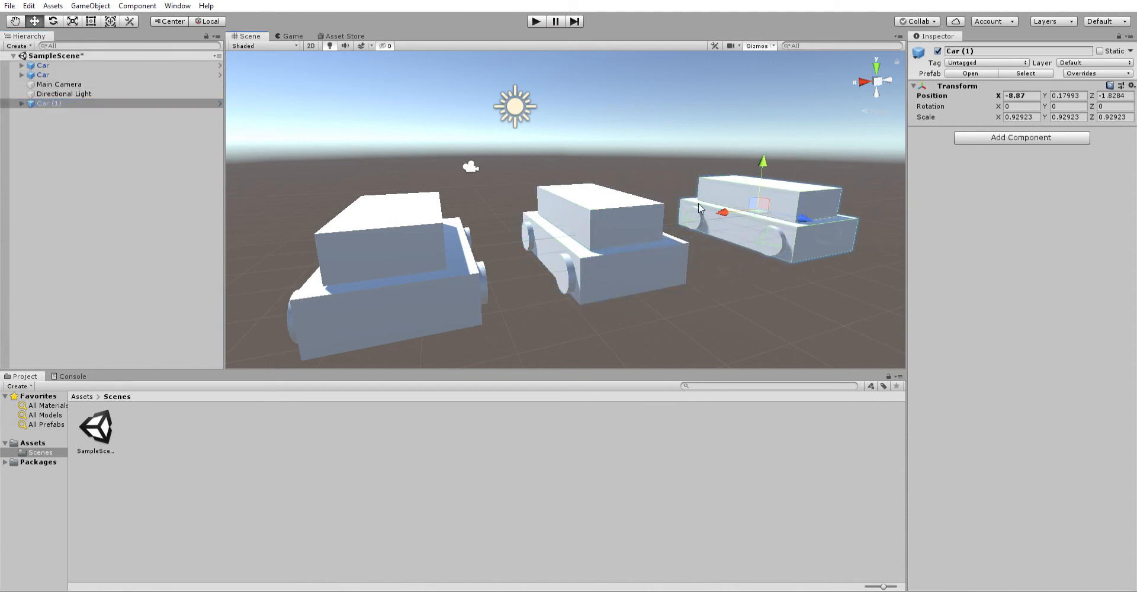
- Try stretching the middle car lengthwise along Z and undo the scaling
{"action": "left_click", "coordinate": [588, 216]}
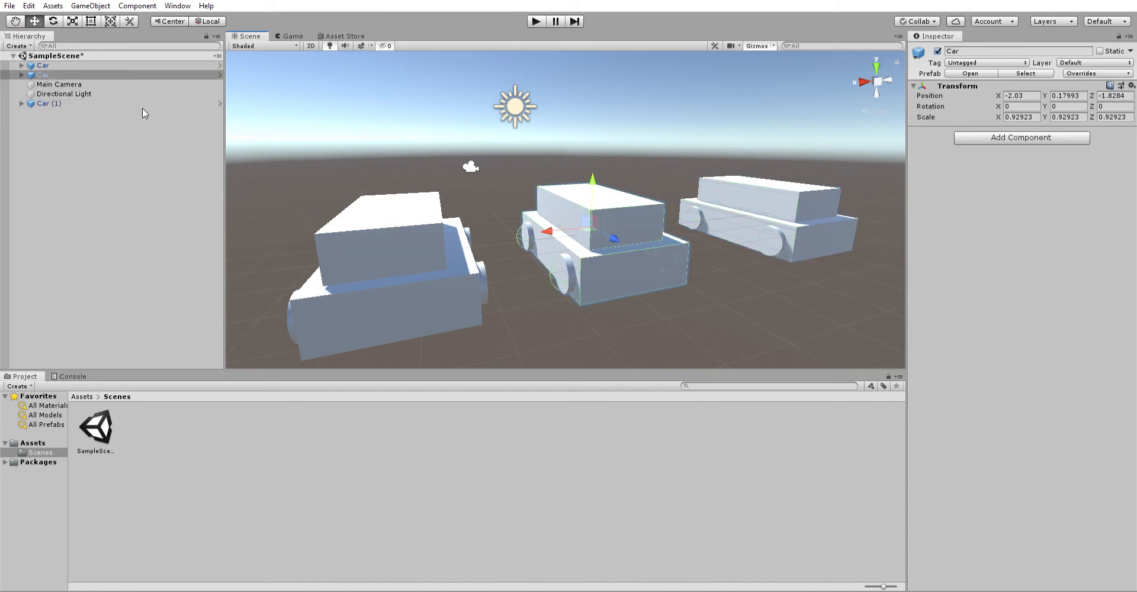
{"action": "key", "text": "r"}
{"action": "left_click_drag", "start_coordinate": [617, 240], "coordinate": [710, 260]}
{"action": "left_click", "coordinate": [818, 274]}
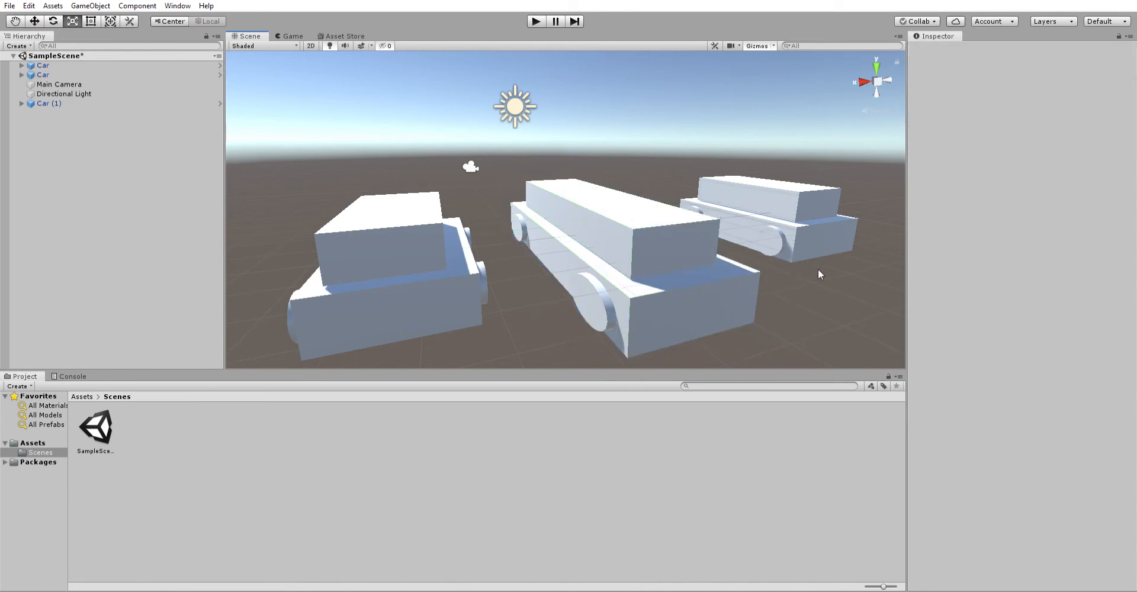
{"action": "left_click", "coordinate": [562, 203]}
{"action": "key", "text": "ctrl+z"}
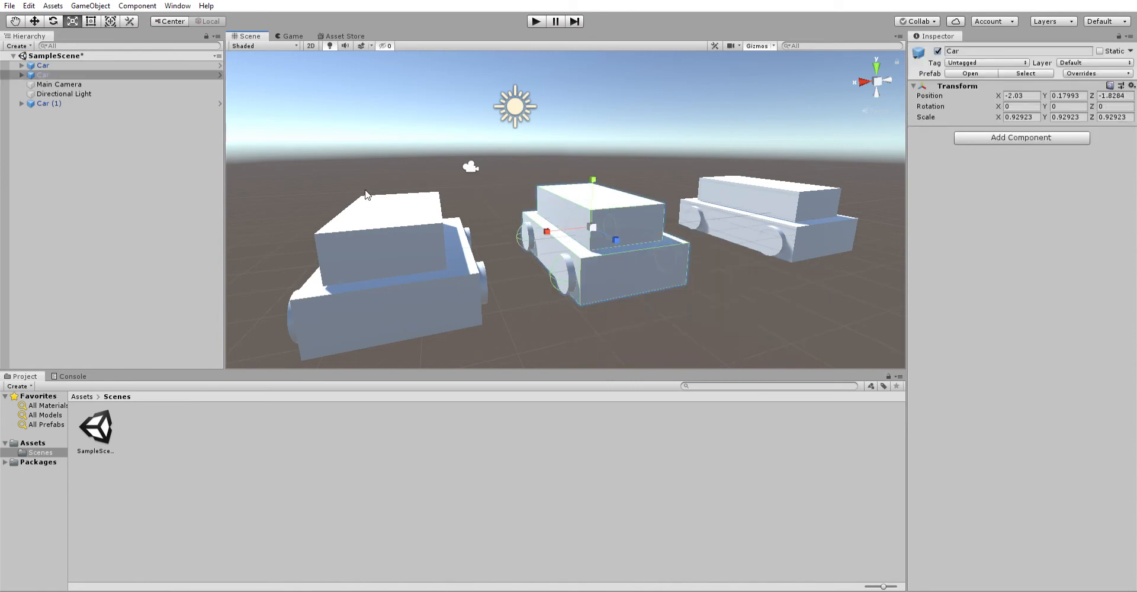
- Open the Car prefab from the Assets folder and scale it to about 0.88 along X and 2.04 along Z
{"action": "left_click", "coordinate": [81, 396]}
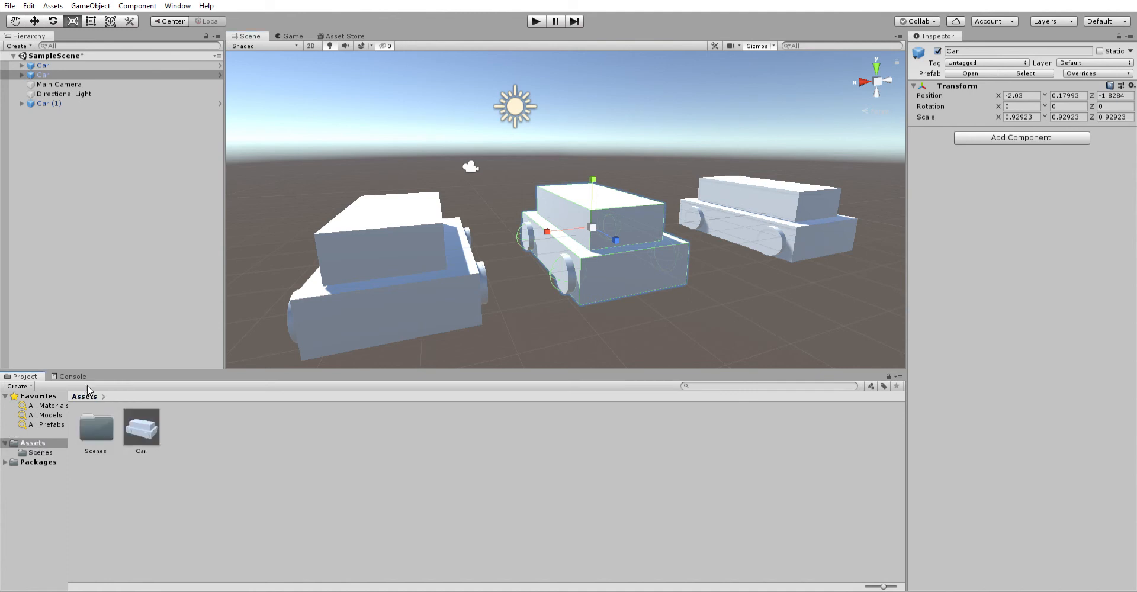
{"action": "left_click", "coordinate": [142, 418]}
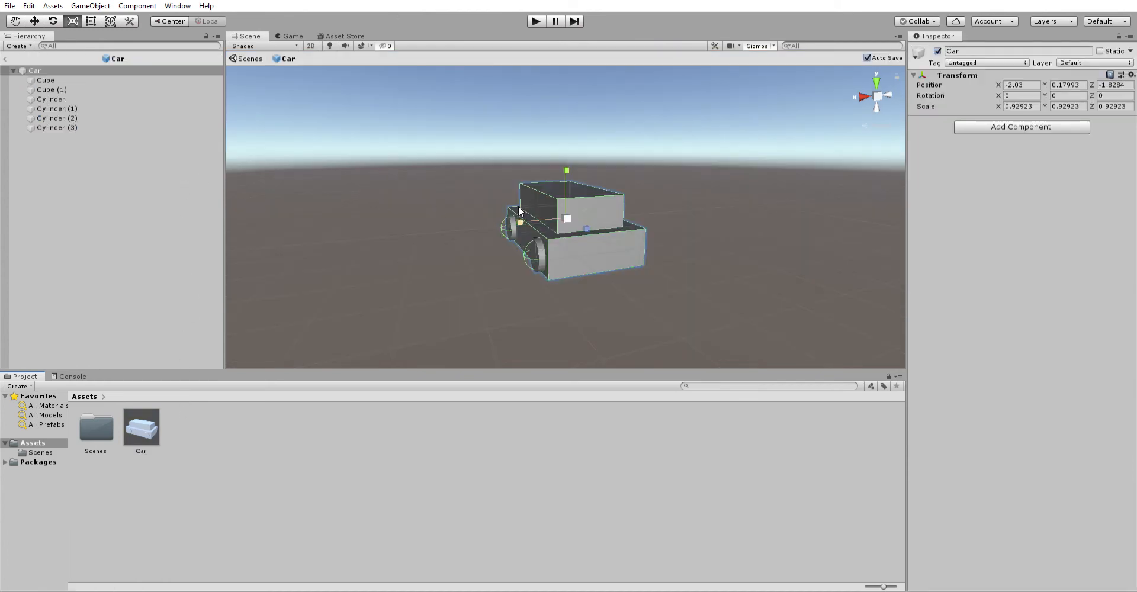
{"action": "left_click_drag", "start_coordinate": [522, 219], "coordinate": [513, 191]}
{"action": "left_click_drag", "start_coordinate": [588, 227], "coordinate": [621, 248]}
{"action": "left_click", "coordinate": [413, 237]}
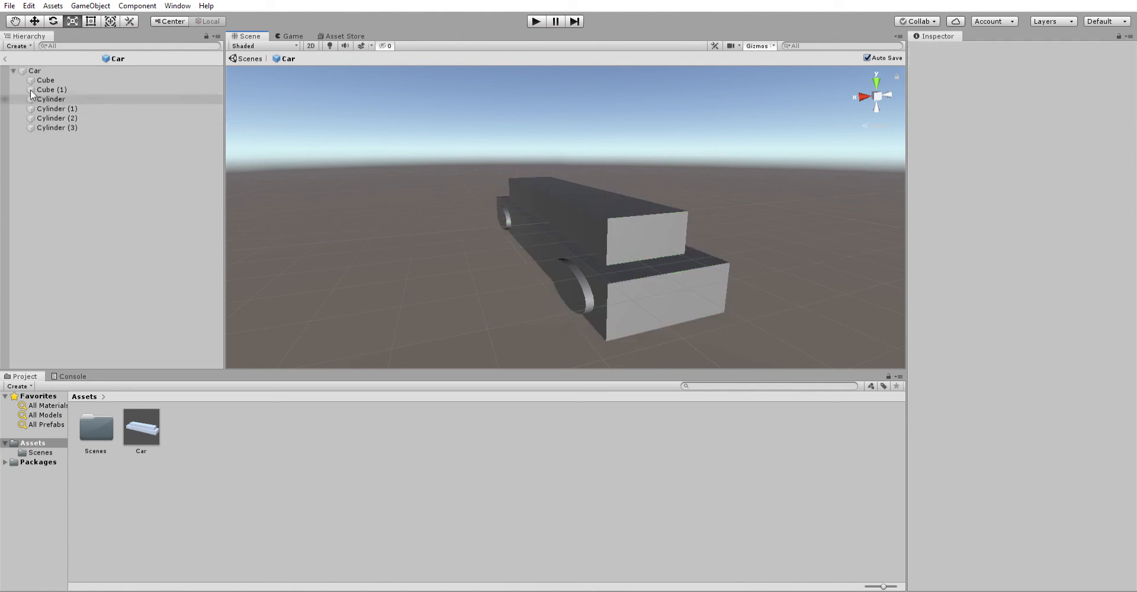
- Reopen SampleScene from the Scenes folder and move the first stretched Car instance along X to about 3.02
{"action": "double_click", "coordinate": [95, 422]}
{"action": "left_click", "coordinate": [103, 415]}
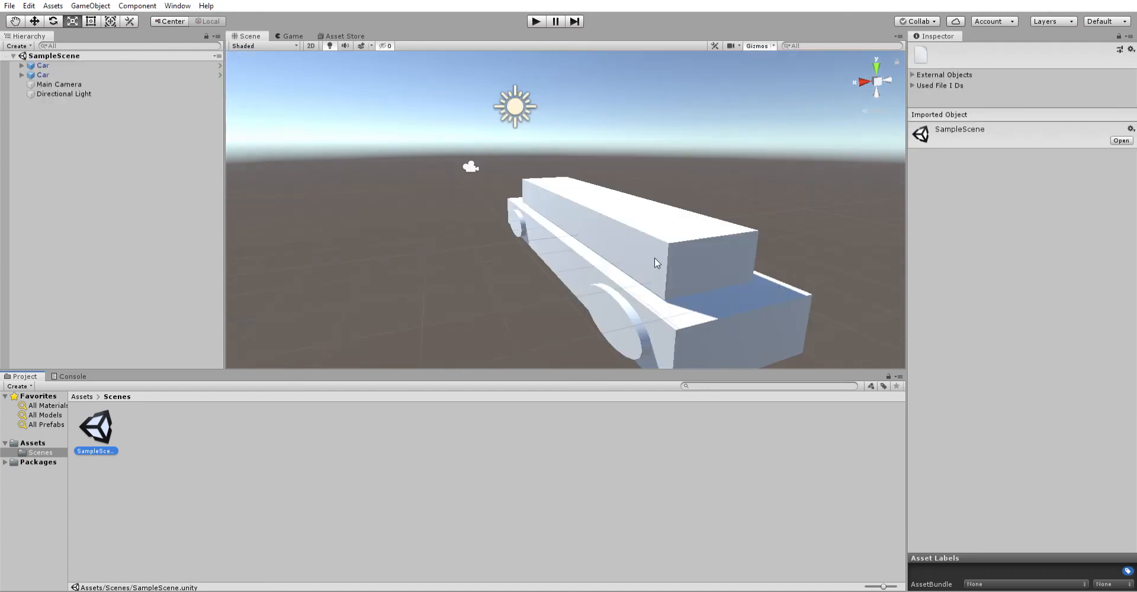
{"action": "left_click", "coordinate": [636, 258]}
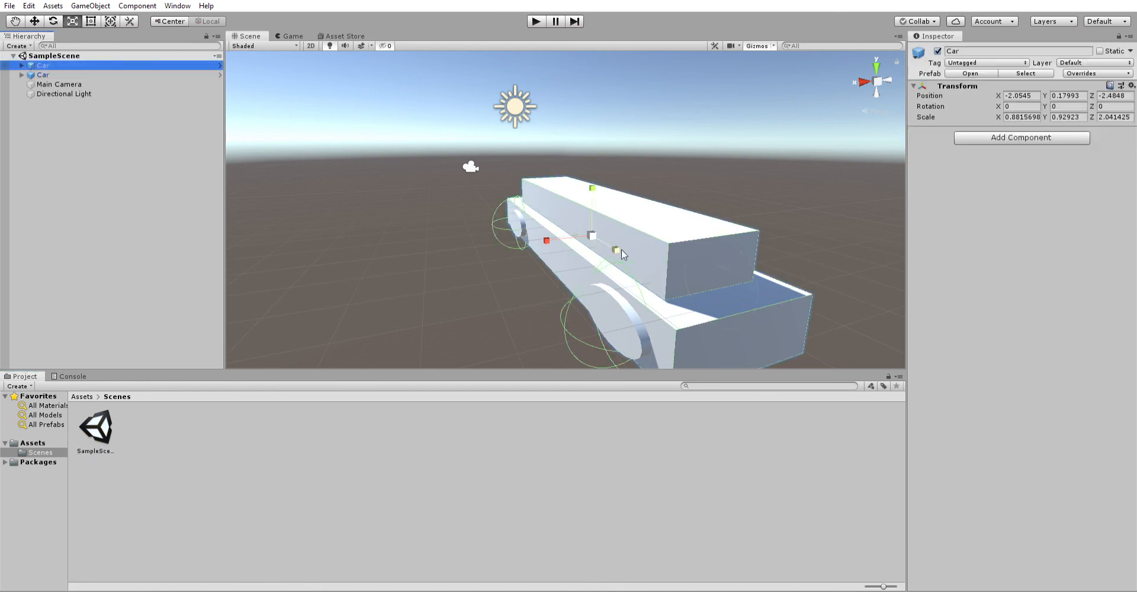
{"action": "key", "text": "w"}
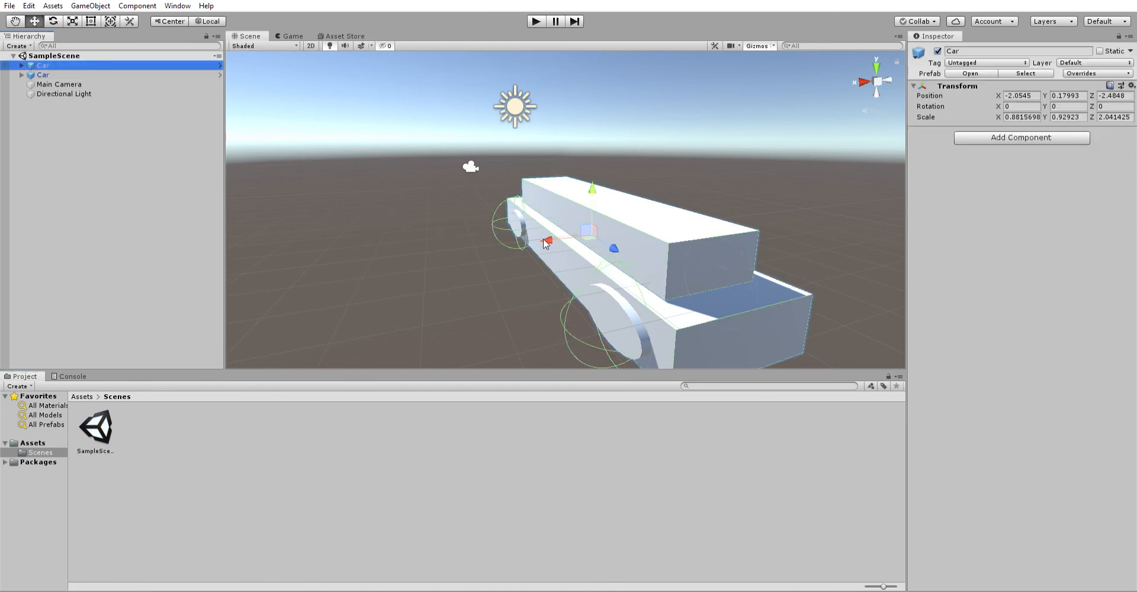
{"action": "left_click_drag", "start_coordinate": [546, 240], "coordinate": [400, 239]}
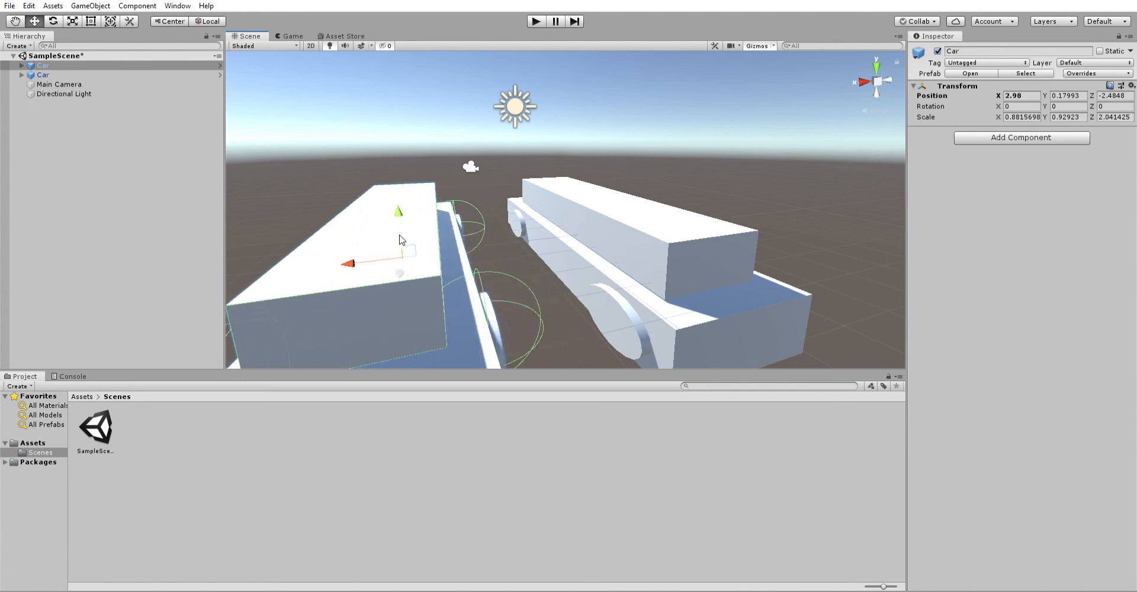
{"action": "scroll", "coordinate": [630, 244], "scroll_direction": "down", "scroll_amount": 8}
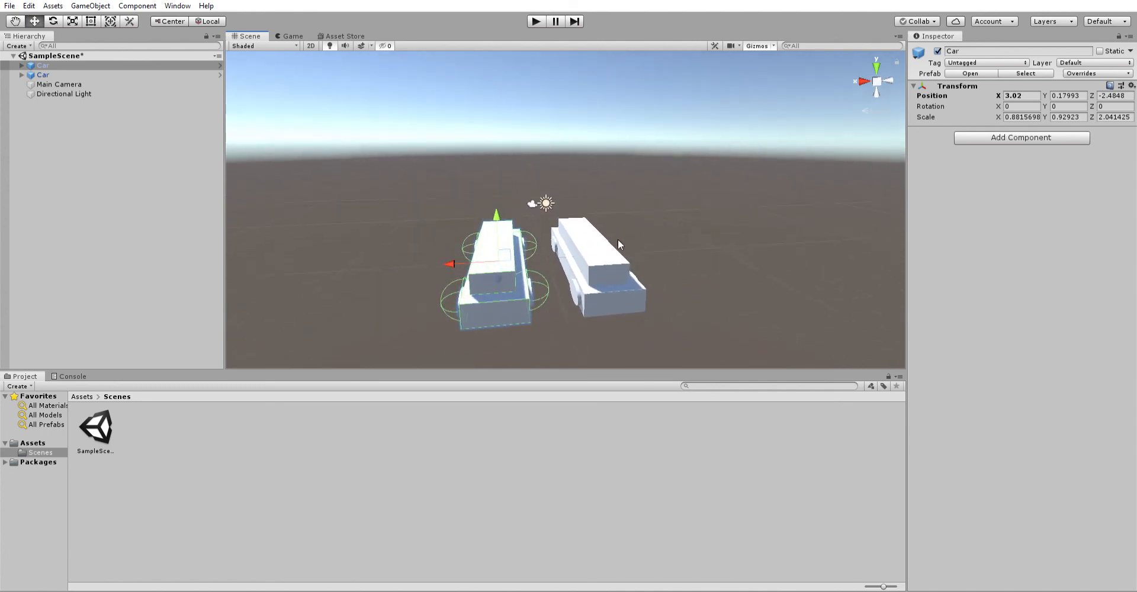
{"action": "left_click_drag", "start_coordinate": [637, 262], "coordinate": [715, 320], "text": "alt"}
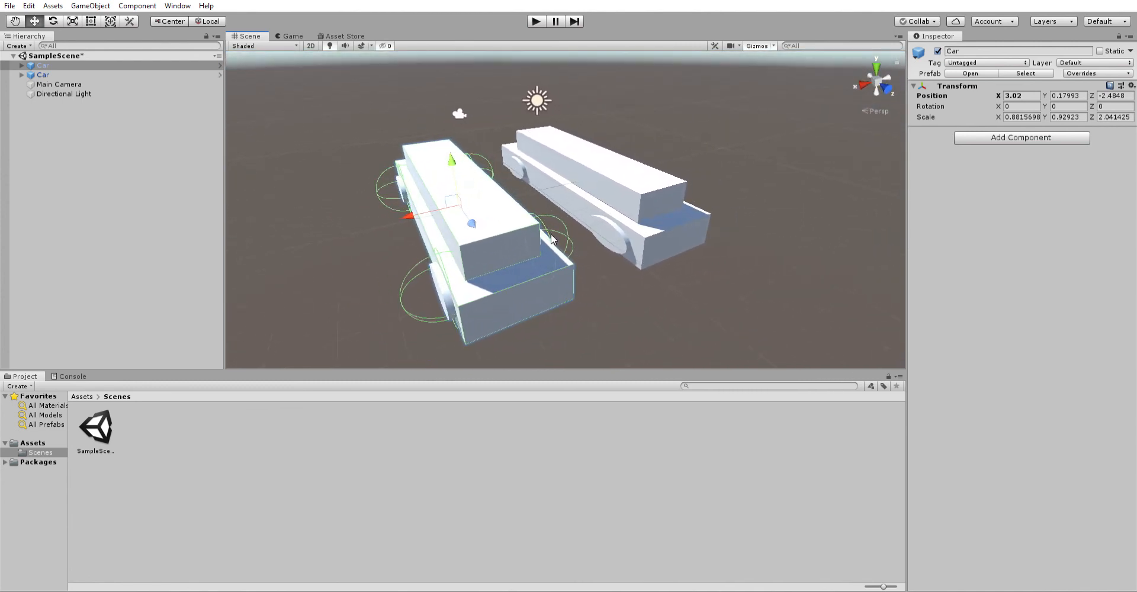